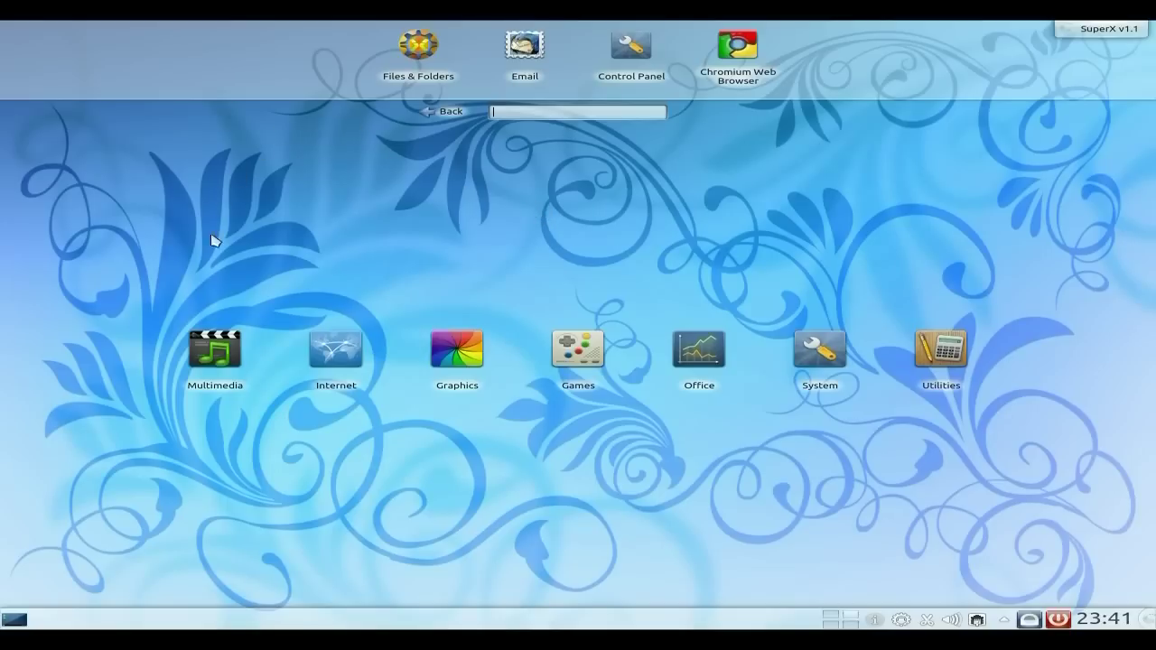
Open OpenShot Video Editor from the Multimedia applications and check its version information
{"action": "left_click", "coordinate": [208, 362]}
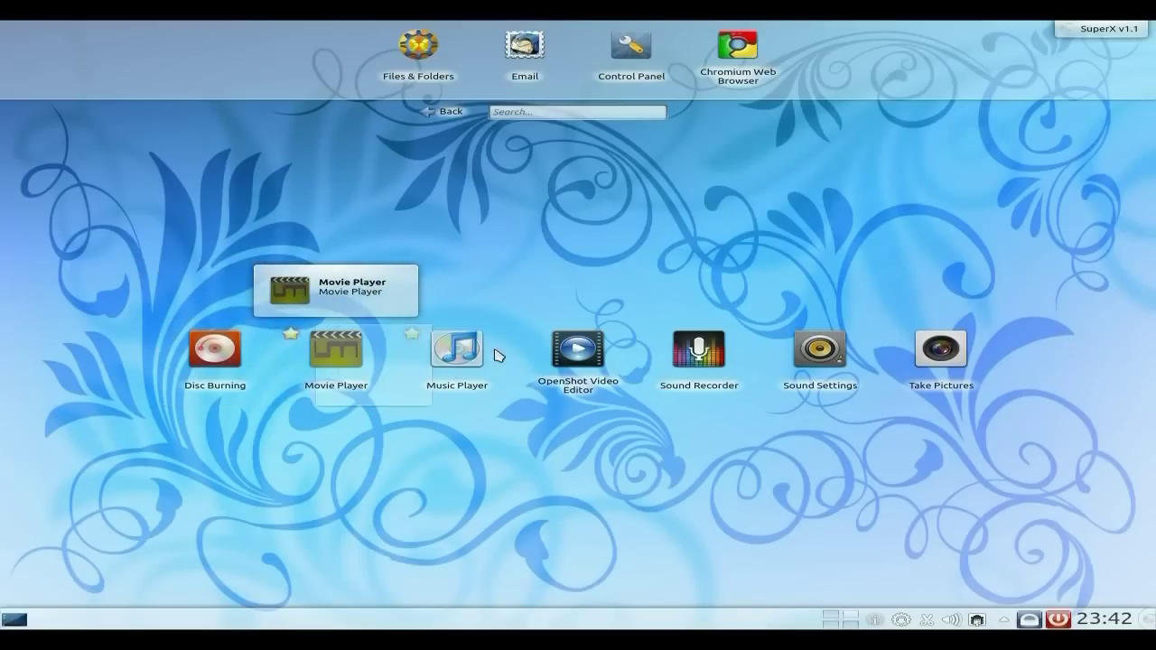
{"action": "left_click", "coordinate": [571, 360]}
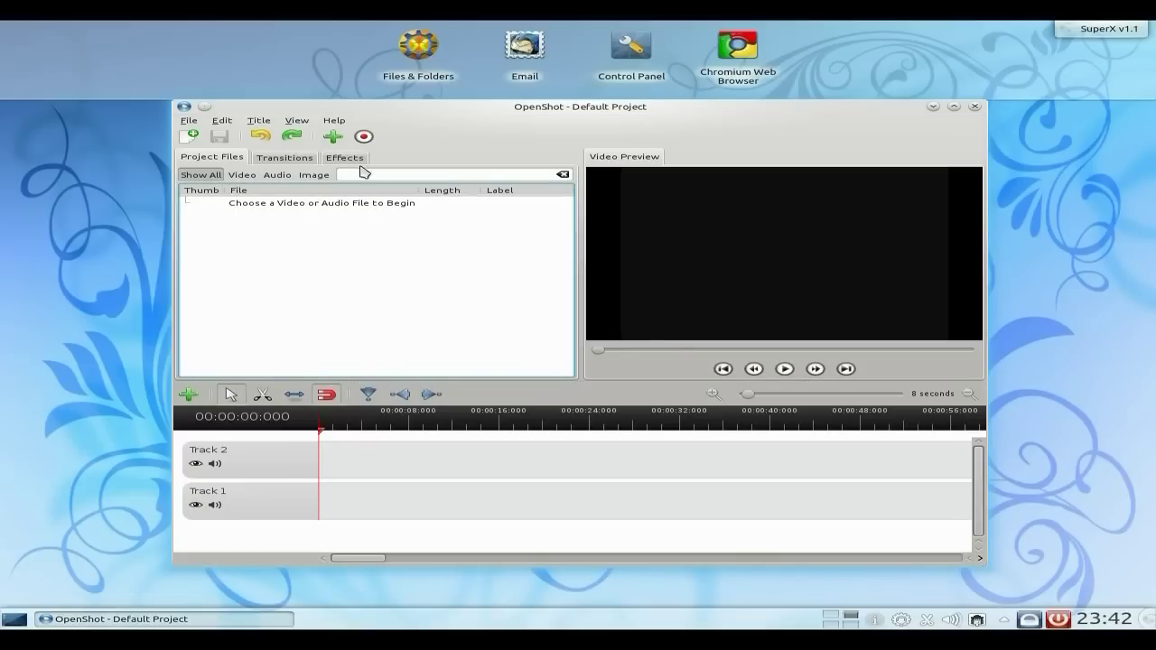
{"action": "left_click", "coordinate": [334, 120]}
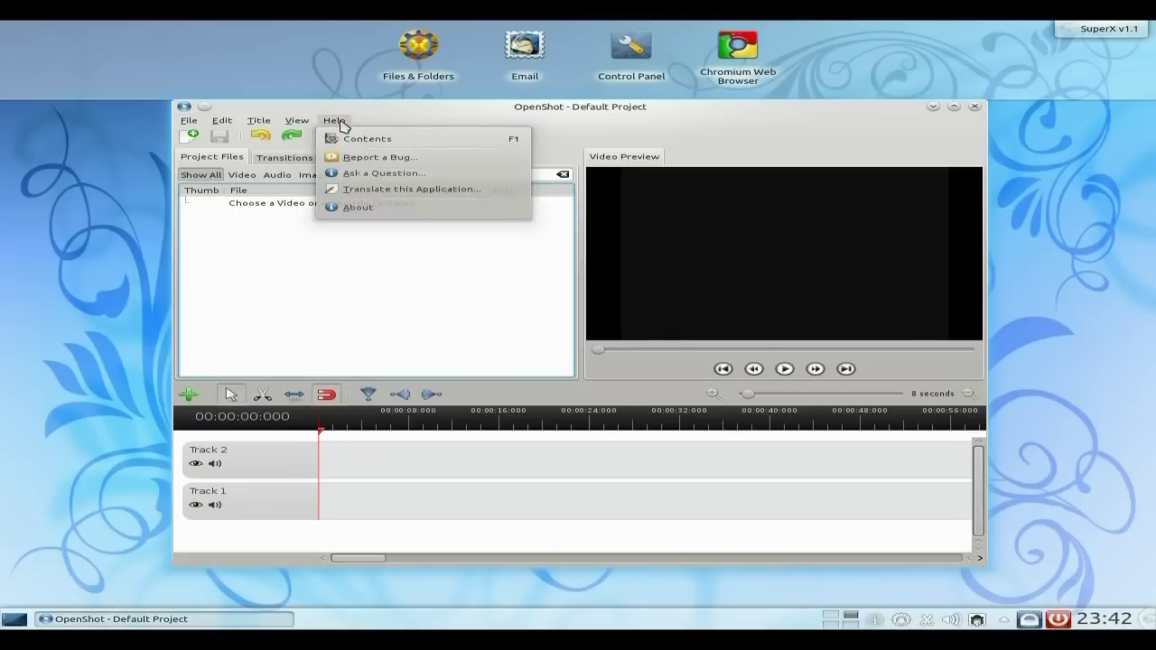
{"action": "left_click", "coordinate": [392, 208]}
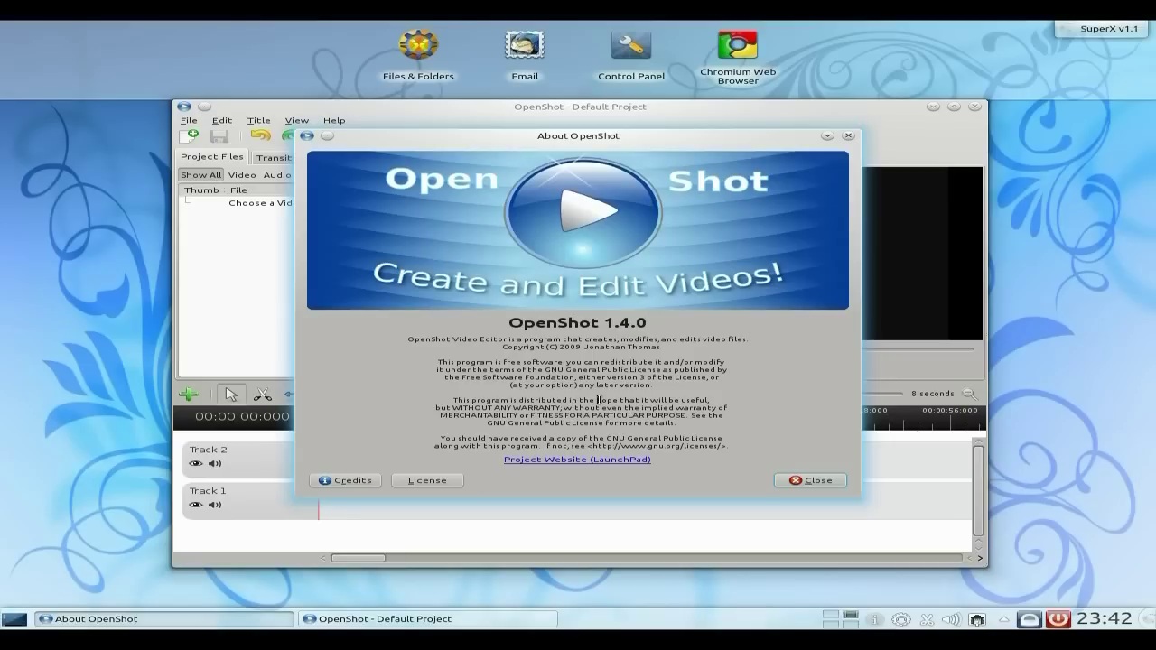
{"action": "left_click", "coordinate": [811, 480]}
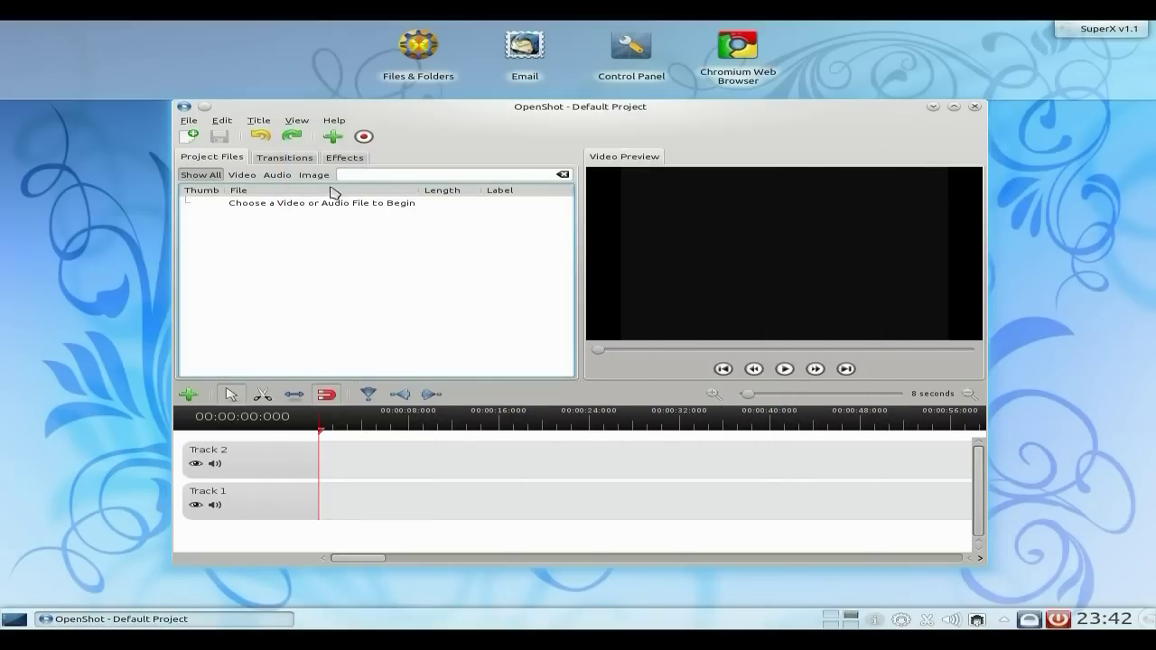
Start a new animated title in OpenShot and choose the Rotate 360 Degrees template
{"action": "left_click", "coordinate": [258, 120]}
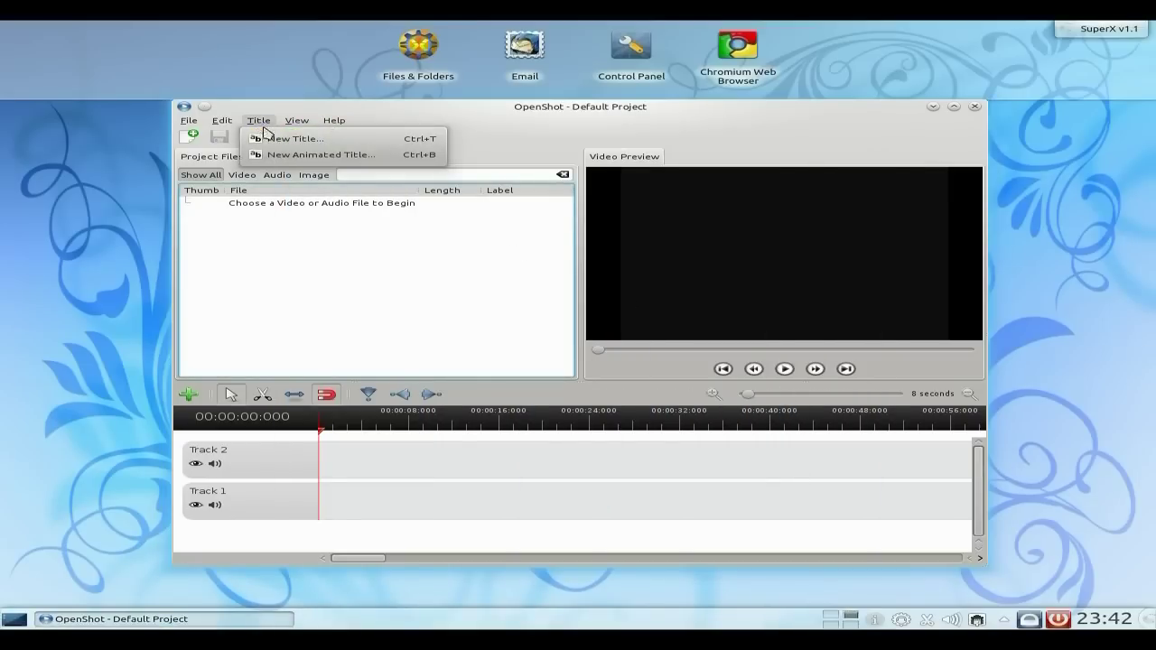
{"action": "left_click", "coordinate": [288, 151]}
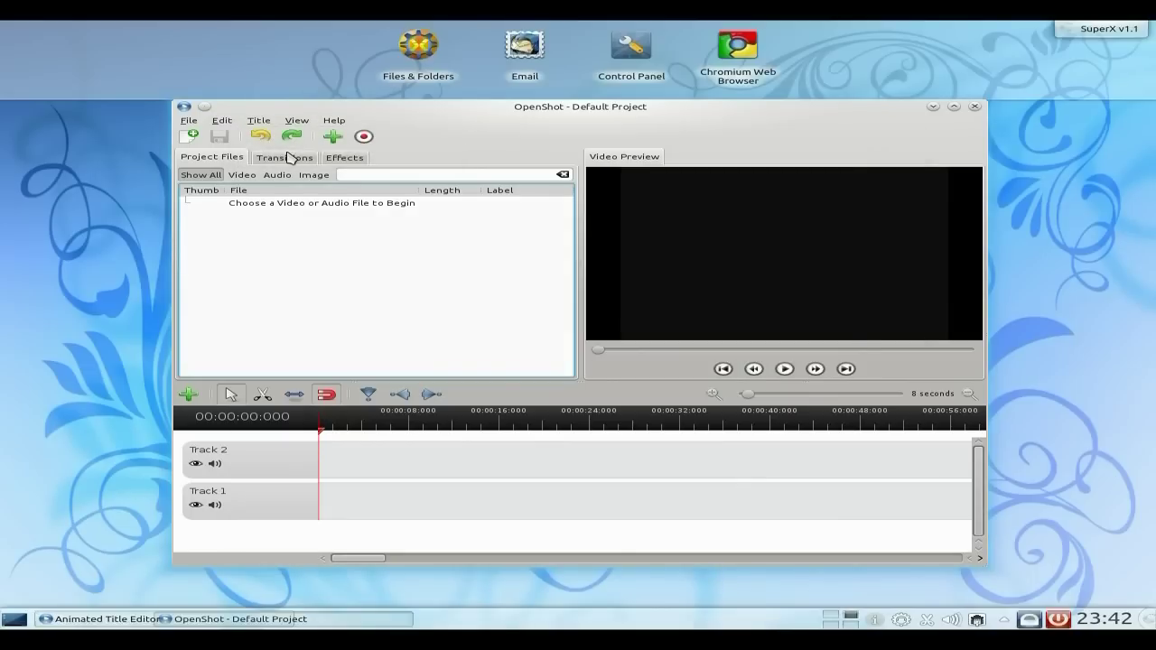
{"action": "scroll", "coordinate": [366, 291], "scroll_direction": "down", "scroll_amount": 3}
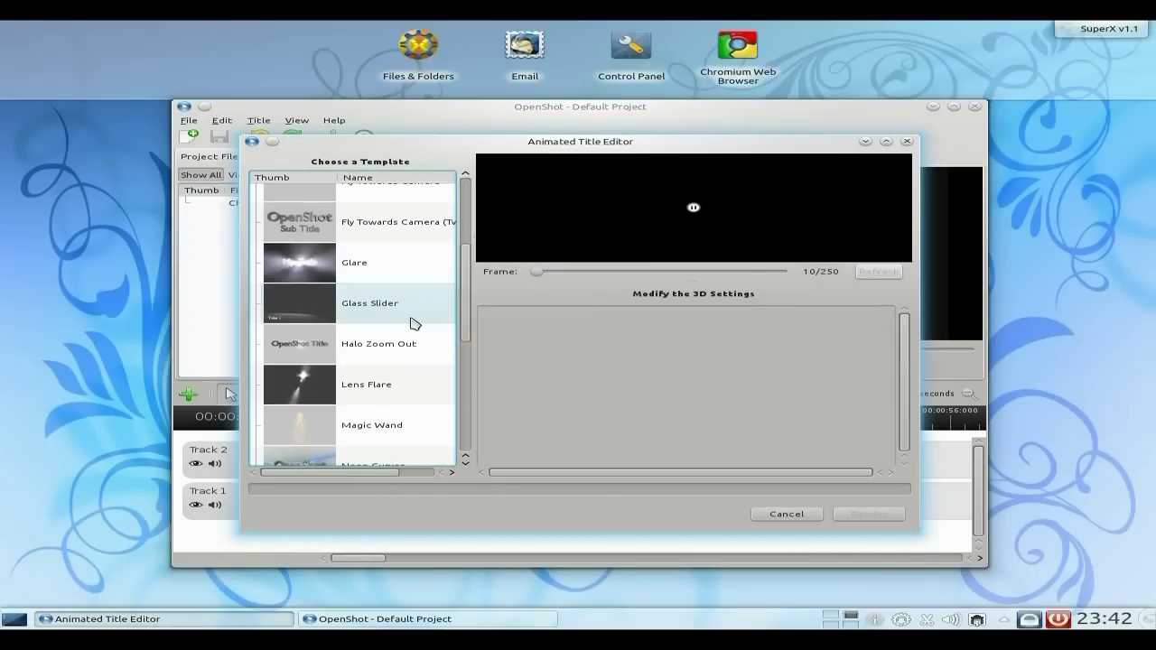
{"action": "scroll", "coordinate": [415, 324], "scroll_direction": "down", "scroll_amount": 3}
{"action": "scroll", "coordinate": [415, 324], "scroll_direction": "down", "scroll_amount": 2}
{"action": "left_click", "coordinate": [310, 364]}
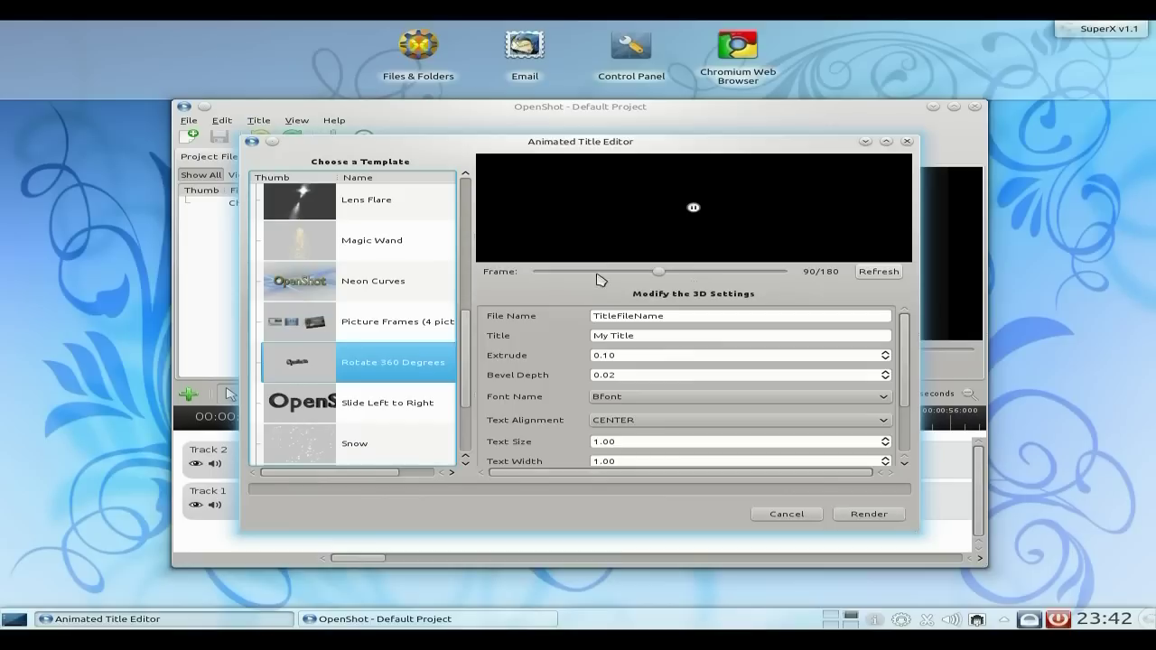
Preview the animated title at frames 90 and 19, then cancel the title and close OpenShot
{"action": "left_click", "coordinate": [885, 277]}
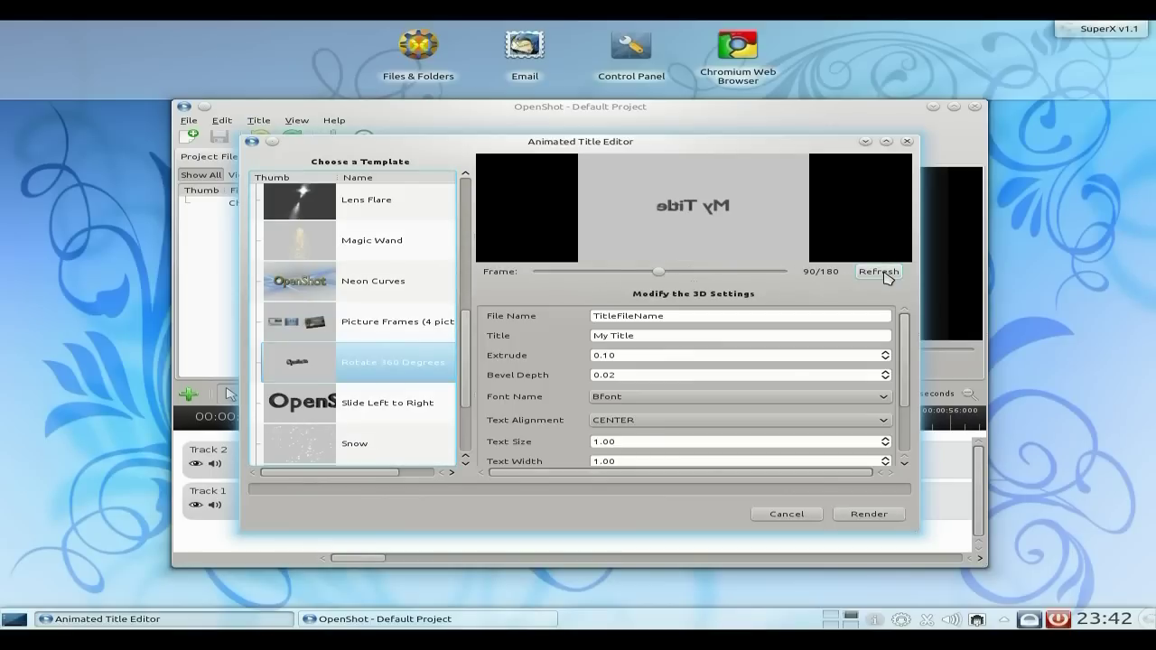
{"action": "left_click_drag", "start_coordinate": [658, 272], "coordinate": [561, 273]}
{"action": "left_click", "coordinate": [881, 274]}
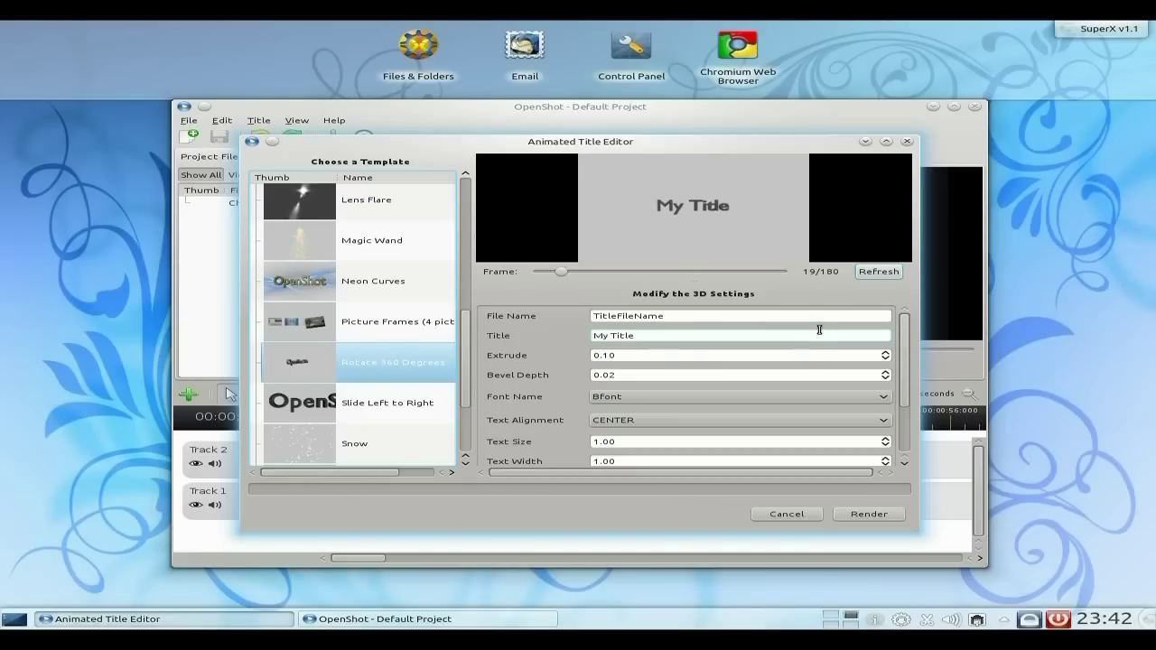
{"action": "left_click", "coordinate": [772, 519]}
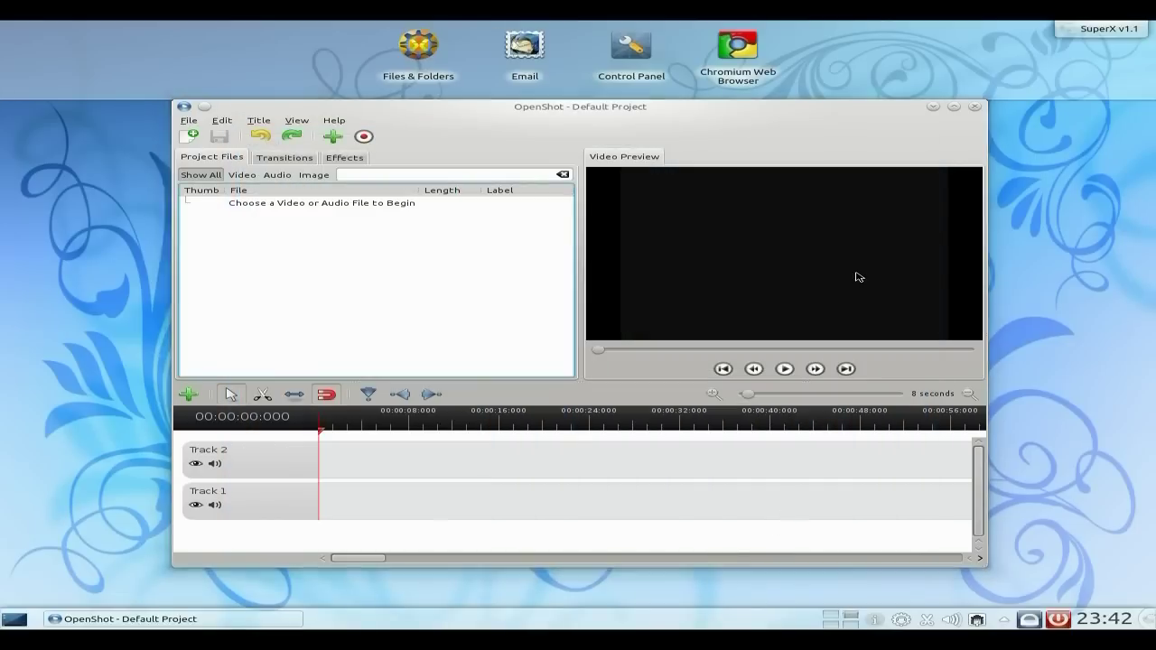
{"action": "left_click", "coordinate": [975, 107]}
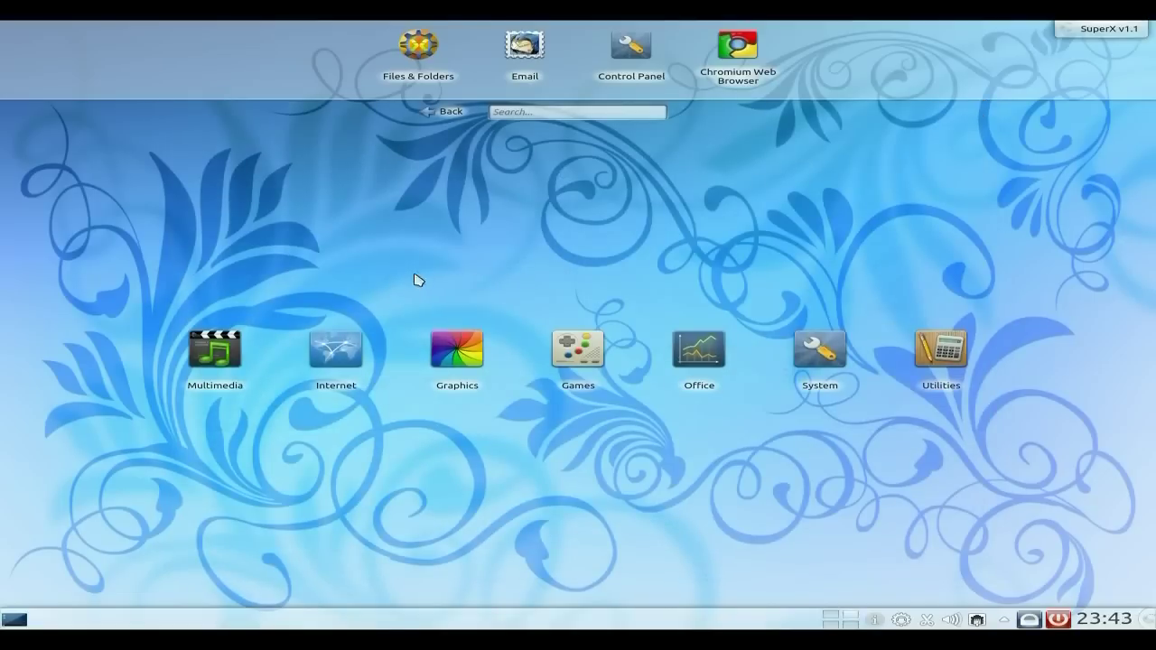
Look over the Multimedia applications, then open Firefox Web Browser from the Internet applications
{"action": "left_click", "coordinate": [225, 358]}
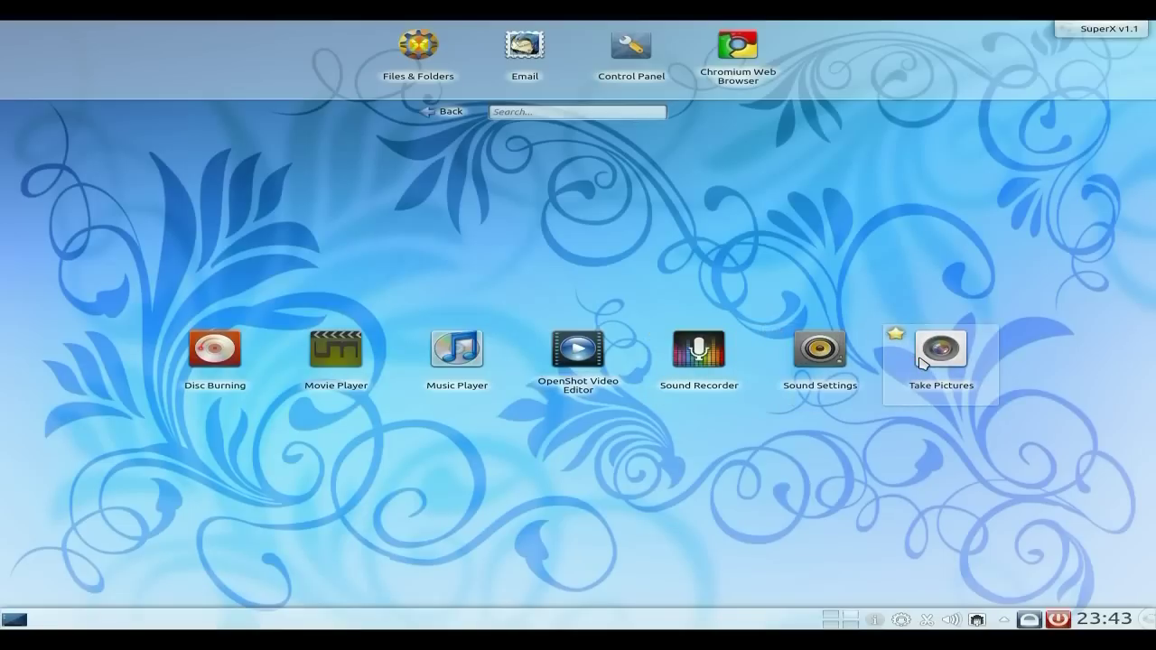
{"action": "left_click", "coordinate": [450, 114]}
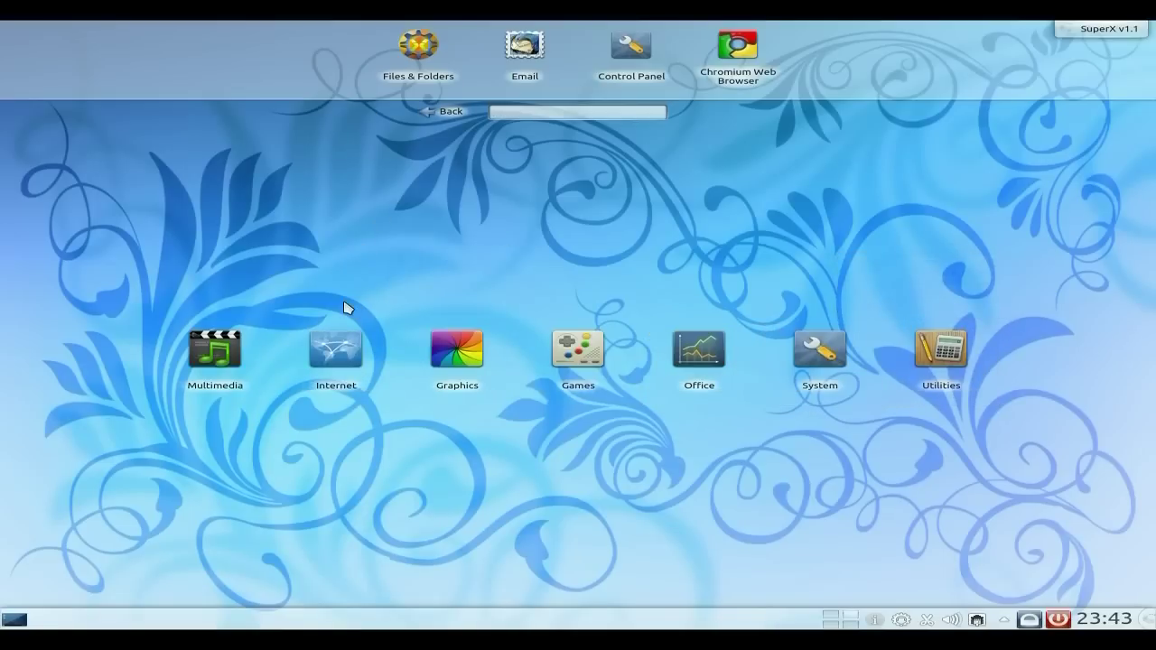
{"action": "left_click", "coordinate": [327, 348]}
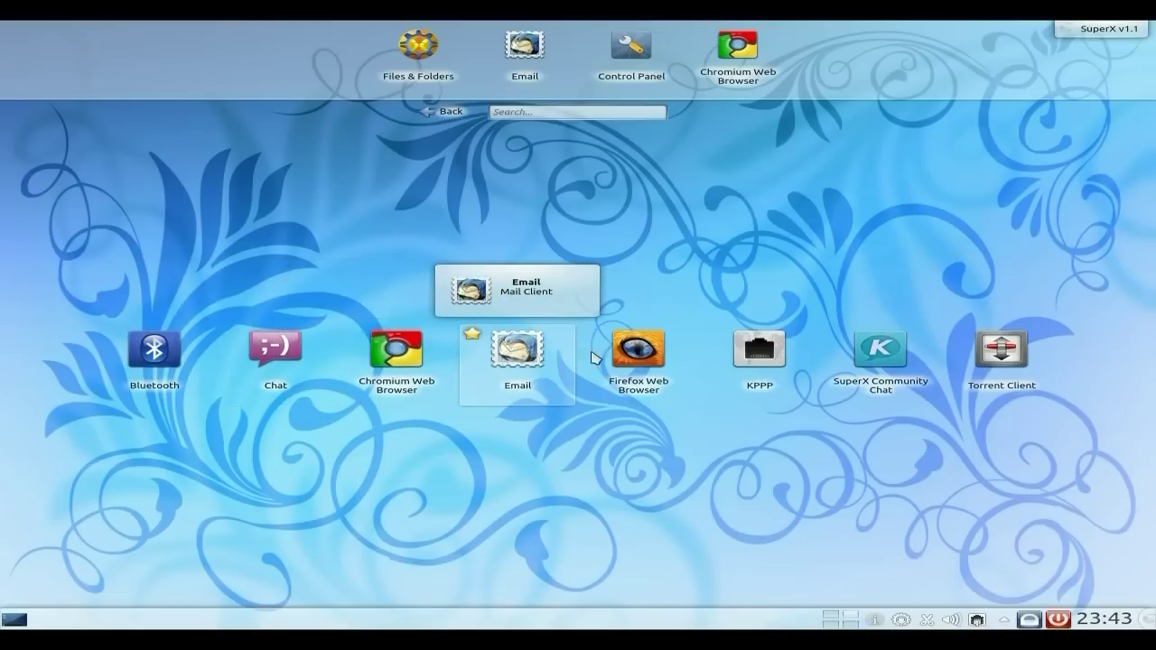
{"action": "left_click", "coordinate": [637, 355]}
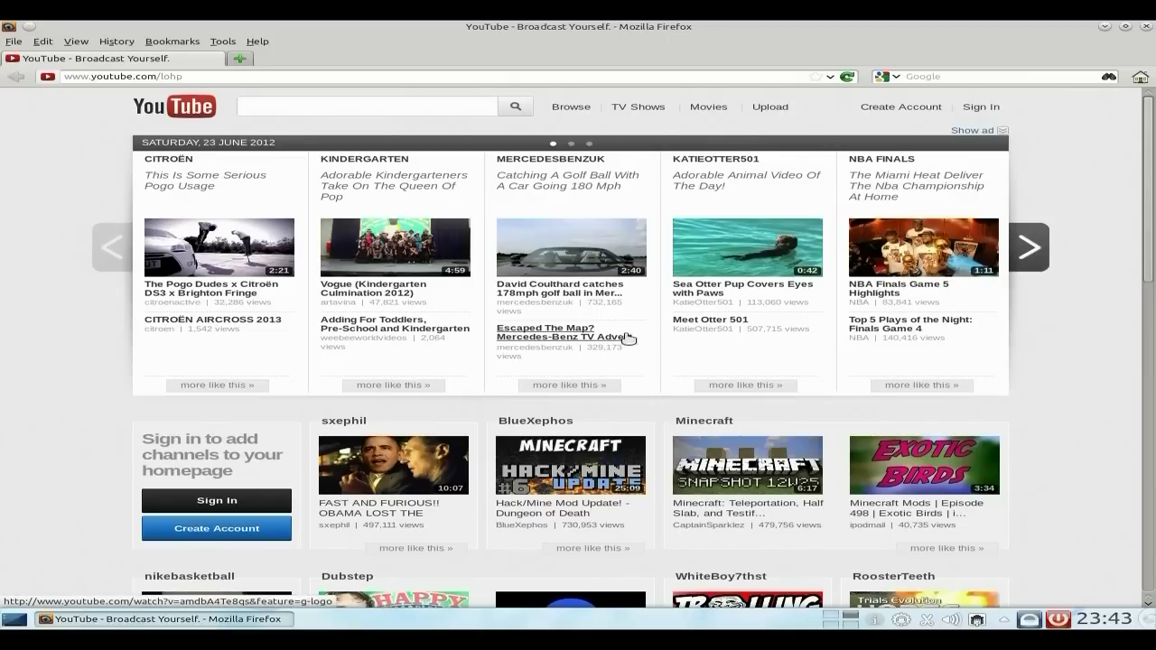
Search YouTube for sneekylinux, play the "Simplicity Linux 12.7 Alpha....Yo Ho Ho..." video, and close Firefox
{"action": "left_click", "coordinate": [268, 109]}
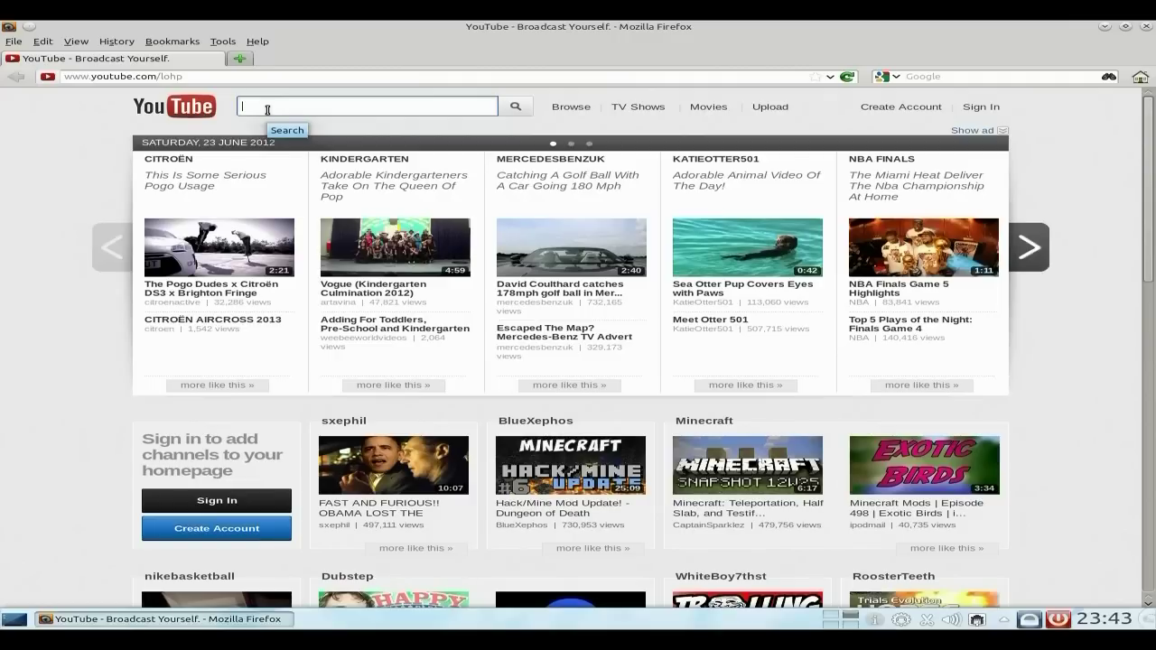
{"action": "type", "text": "sneeky"}
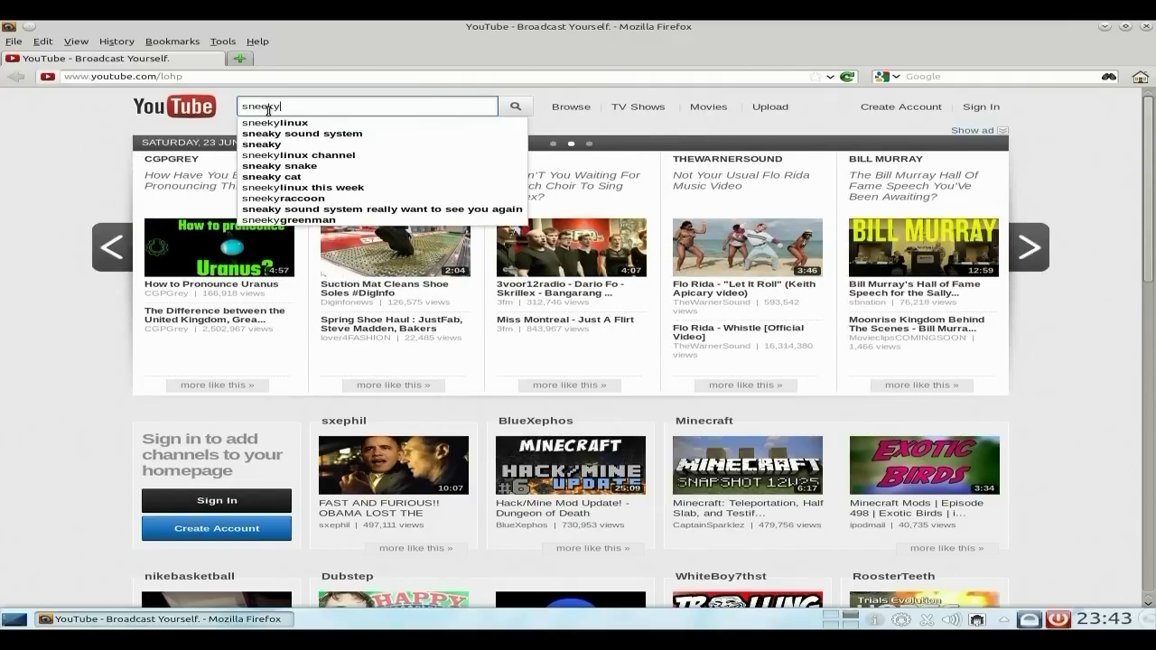
{"action": "left_click", "coordinate": [301, 124]}
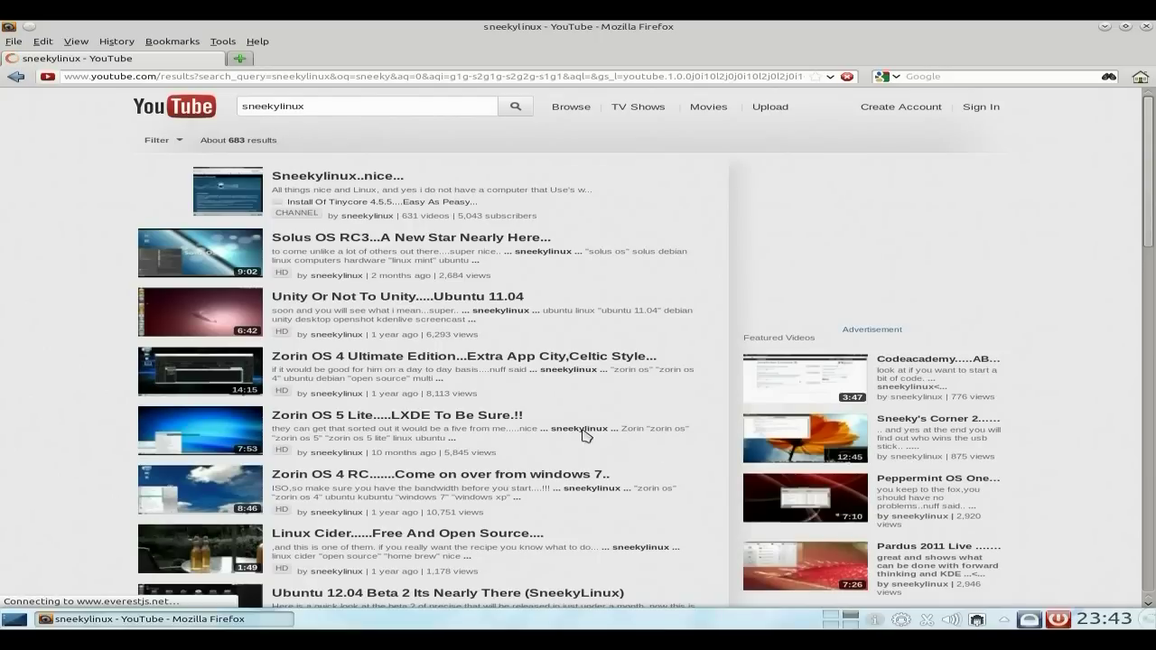
{"action": "scroll", "coordinate": [586, 434], "scroll_direction": "down", "scroll_amount": 12}
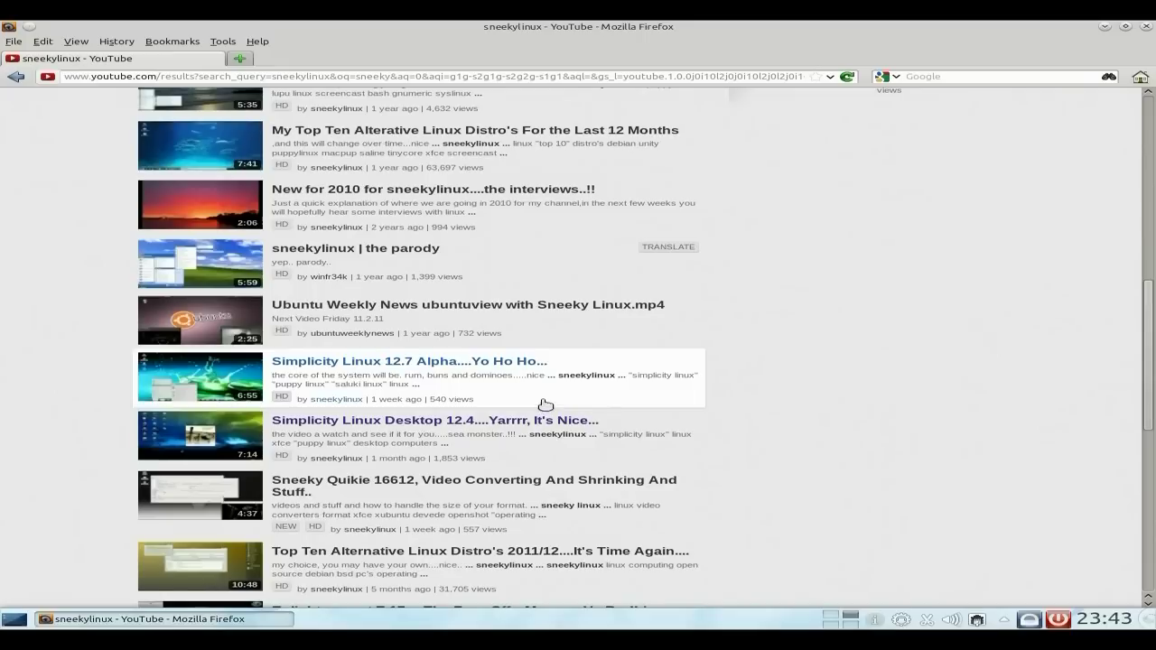
{"action": "left_click", "coordinate": [216, 375]}
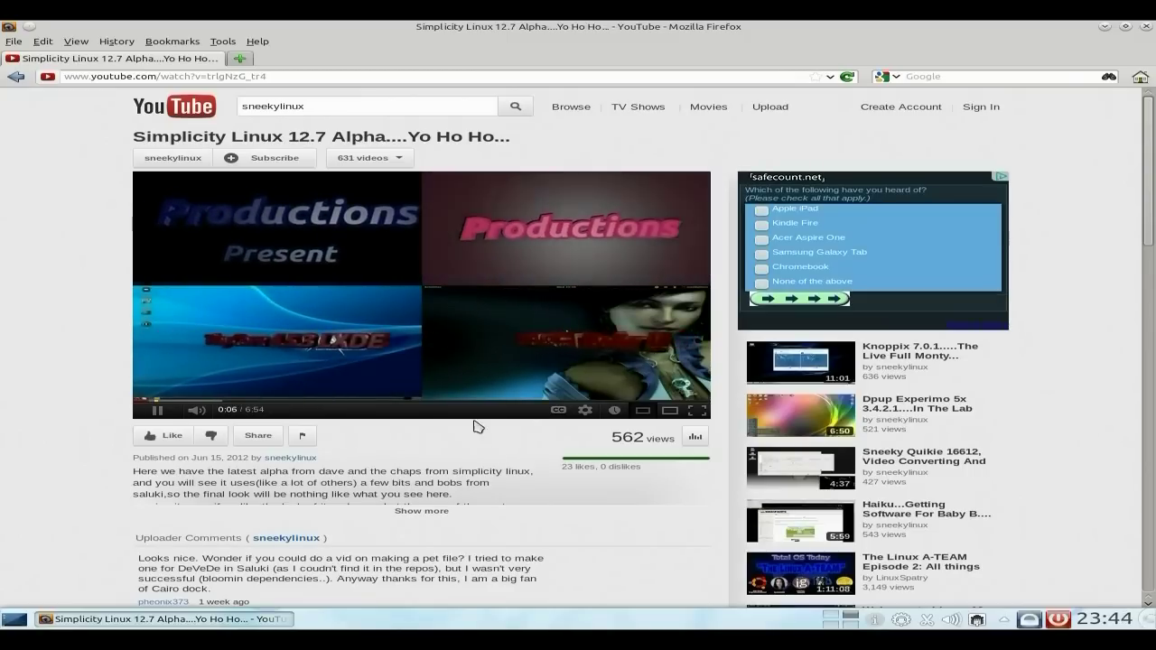
{"action": "left_click", "coordinate": [1145, 28]}
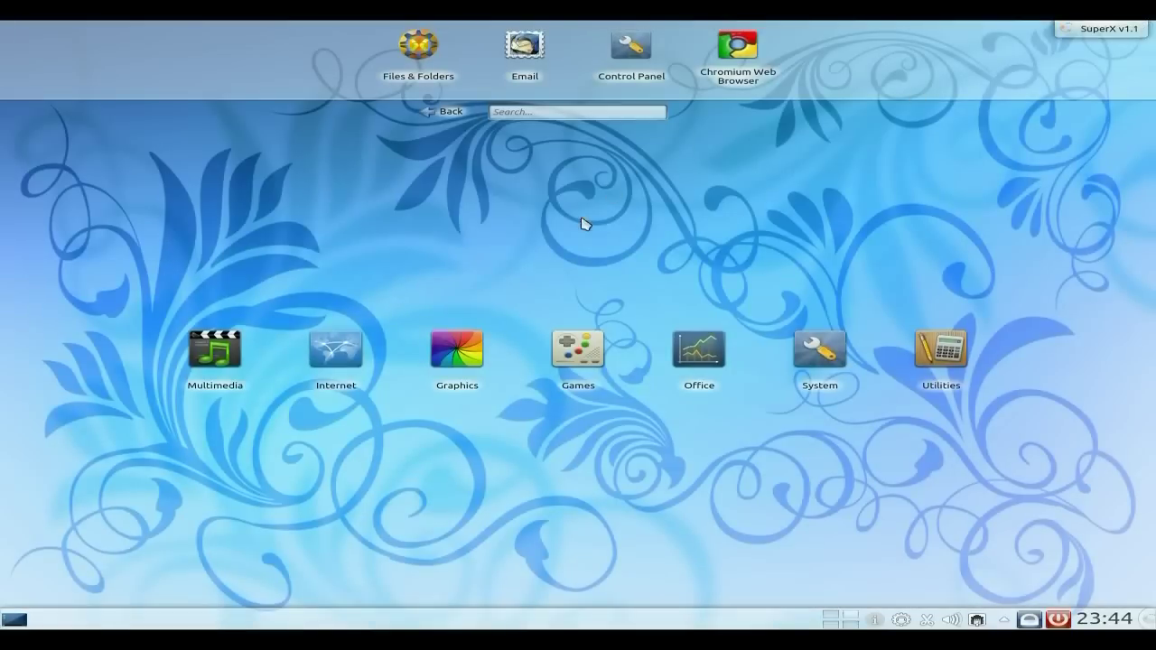
Open Blender from the Graphics applications to check its version, then close it
{"action": "left_click", "coordinate": [459, 351]}
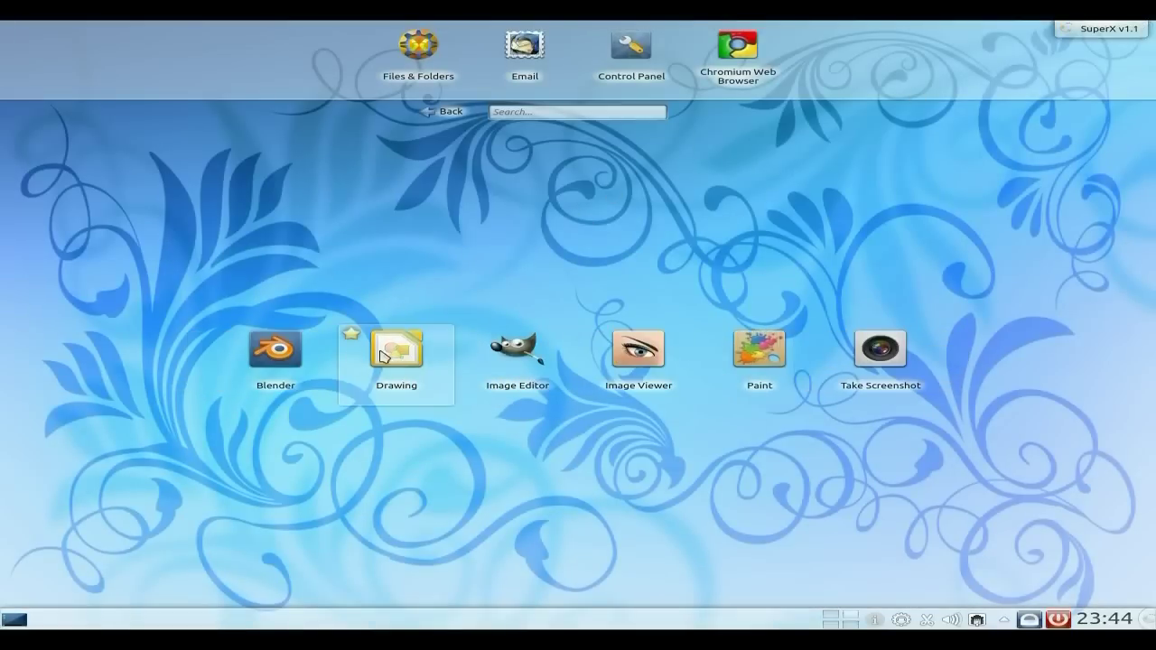
{"action": "left_click", "coordinate": [287, 362]}
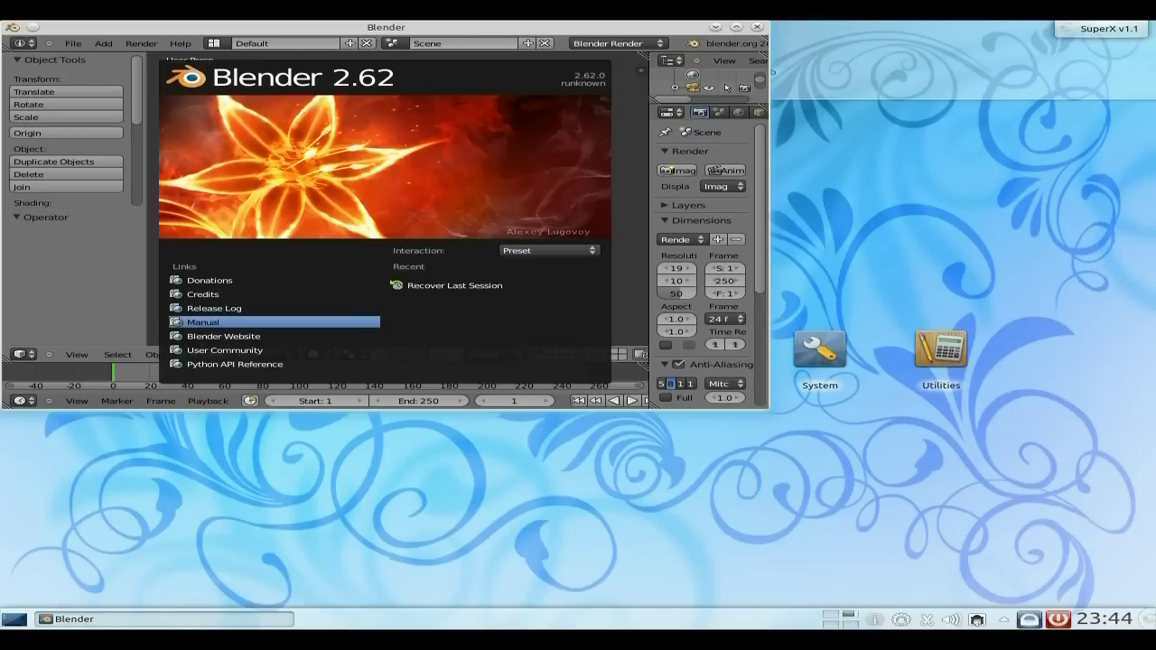
{"action": "left_click", "coordinate": [757, 27]}
Open the Image Editor from the Graphics applications, look over its windows, and close it
{"action": "left_click", "coordinate": [424, 393]}
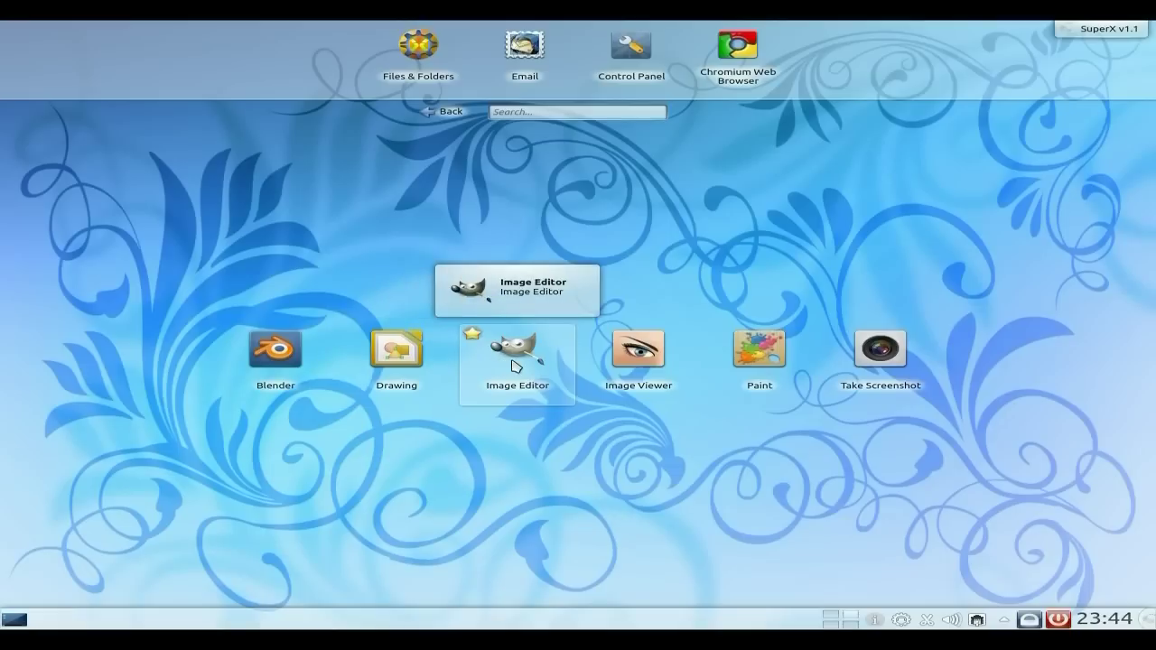
{"action": "left_click", "coordinate": [515, 365]}
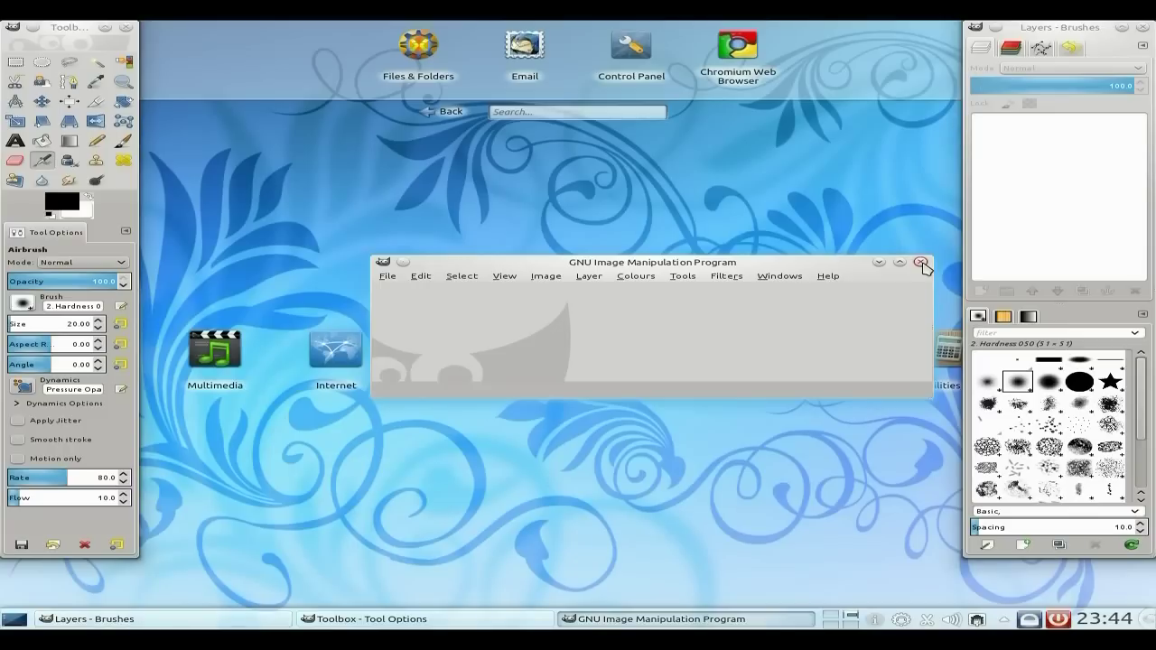
{"action": "left_click", "coordinate": [921, 263]}
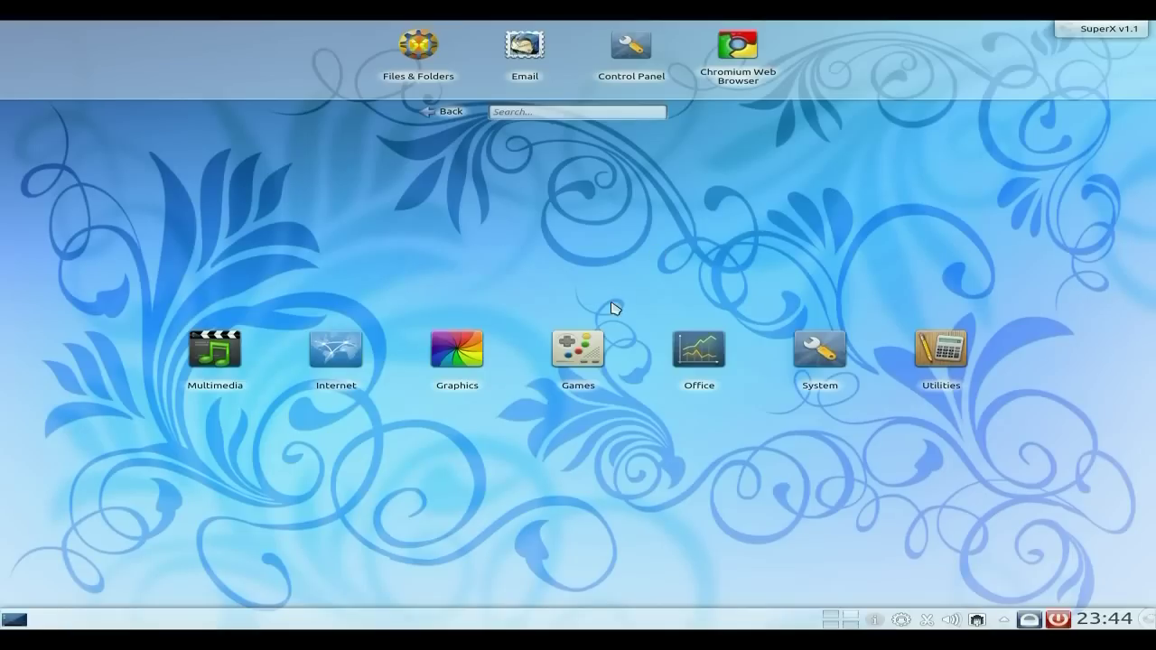
Open Patience from the Games applications, view its About information, and close the game
{"action": "left_click", "coordinate": [580, 351]}
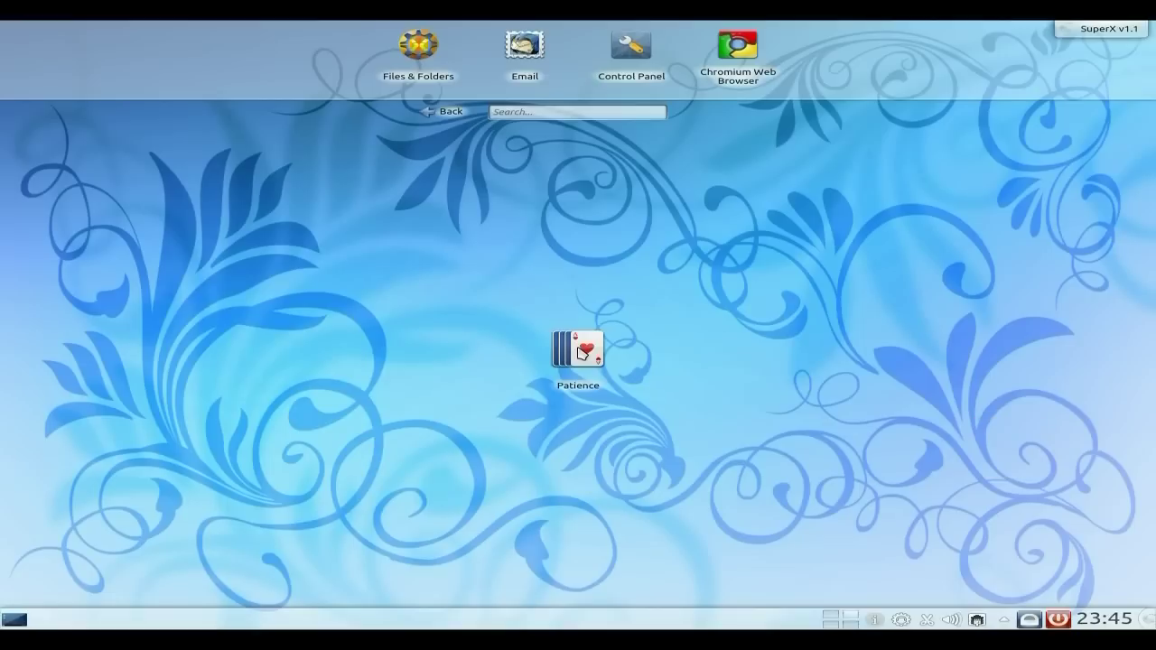
{"action": "left_click", "coordinate": [579, 351]}
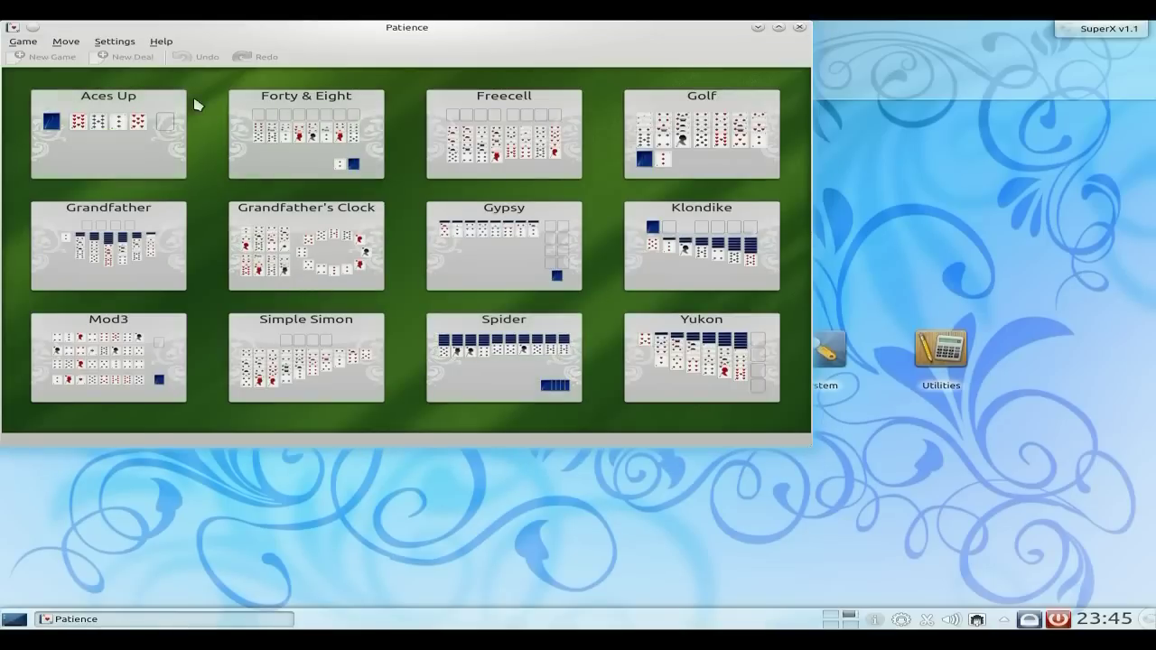
{"action": "left_click", "coordinate": [163, 42]}
{"action": "left_click", "coordinate": [197, 142]}
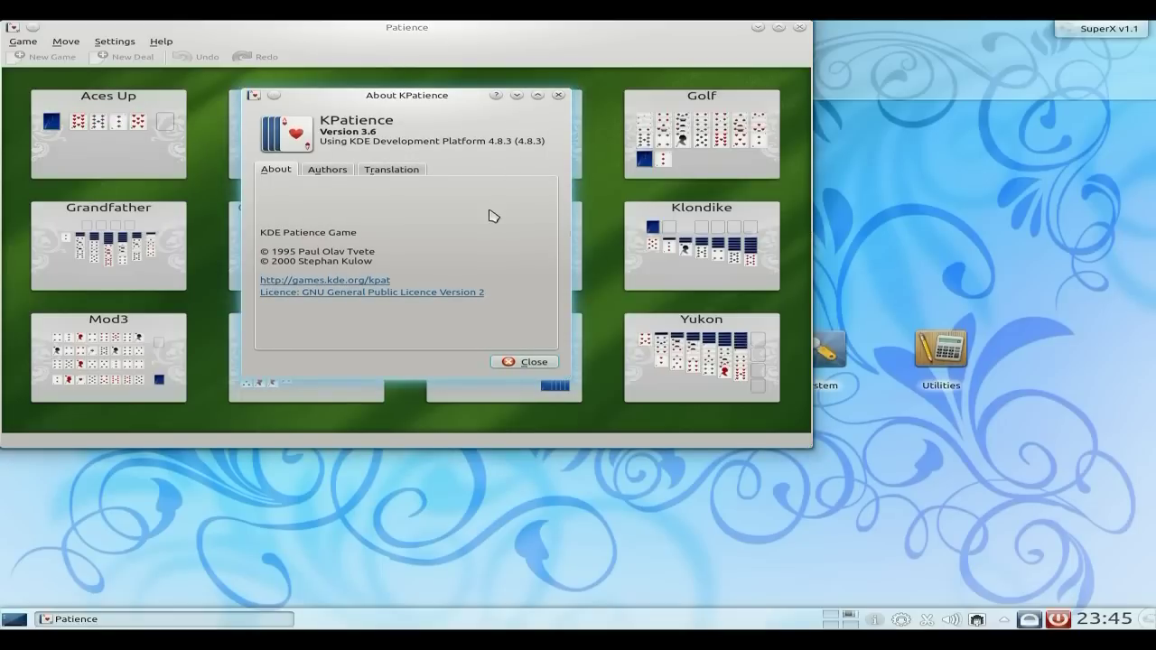
{"action": "left_click", "coordinate": [531, 362]}
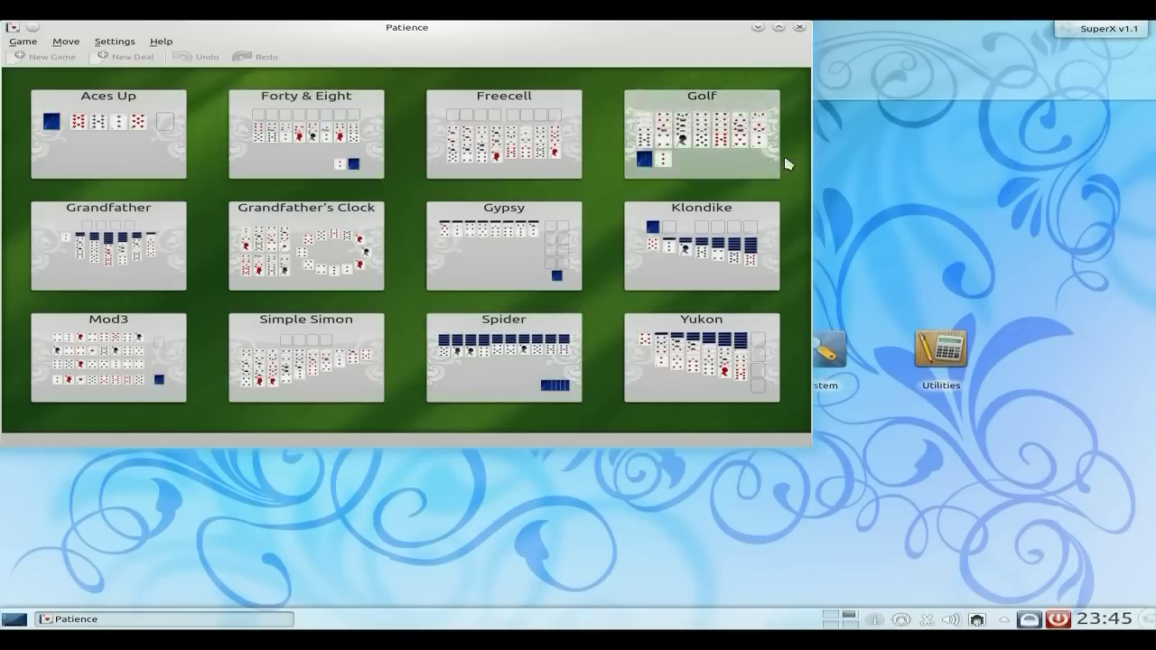
{"action": "left_click", "coordinate": [799, 30]}
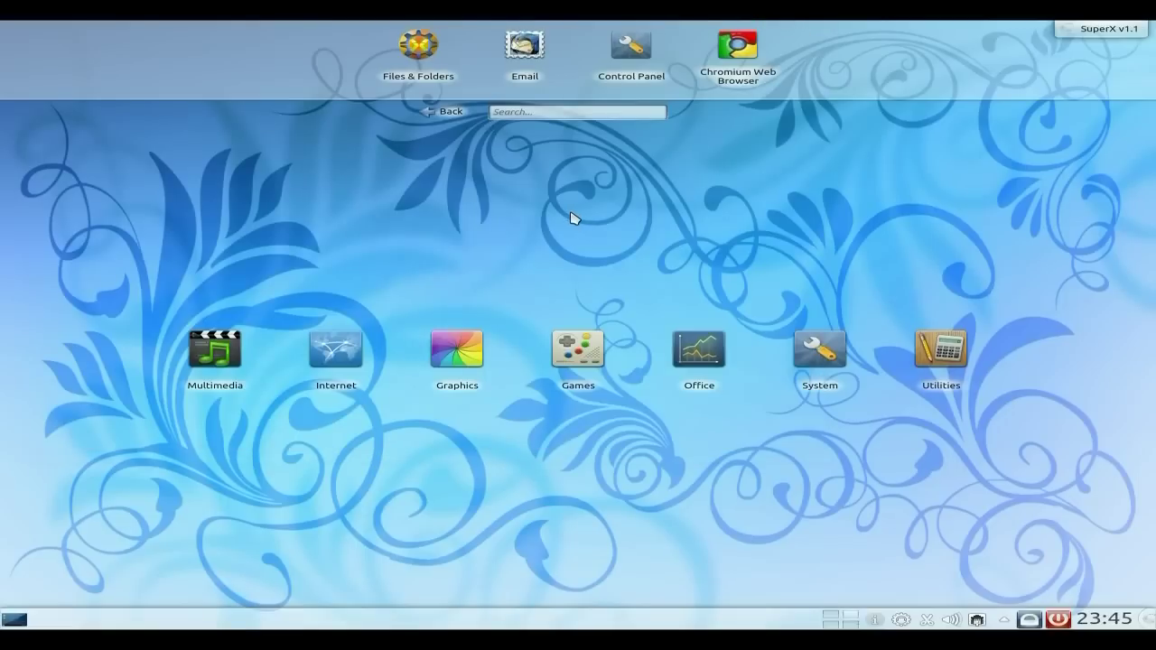
Look over the Office applications and open the Word Processor
{"action": "left_click", "coordinate": [712, 364]}
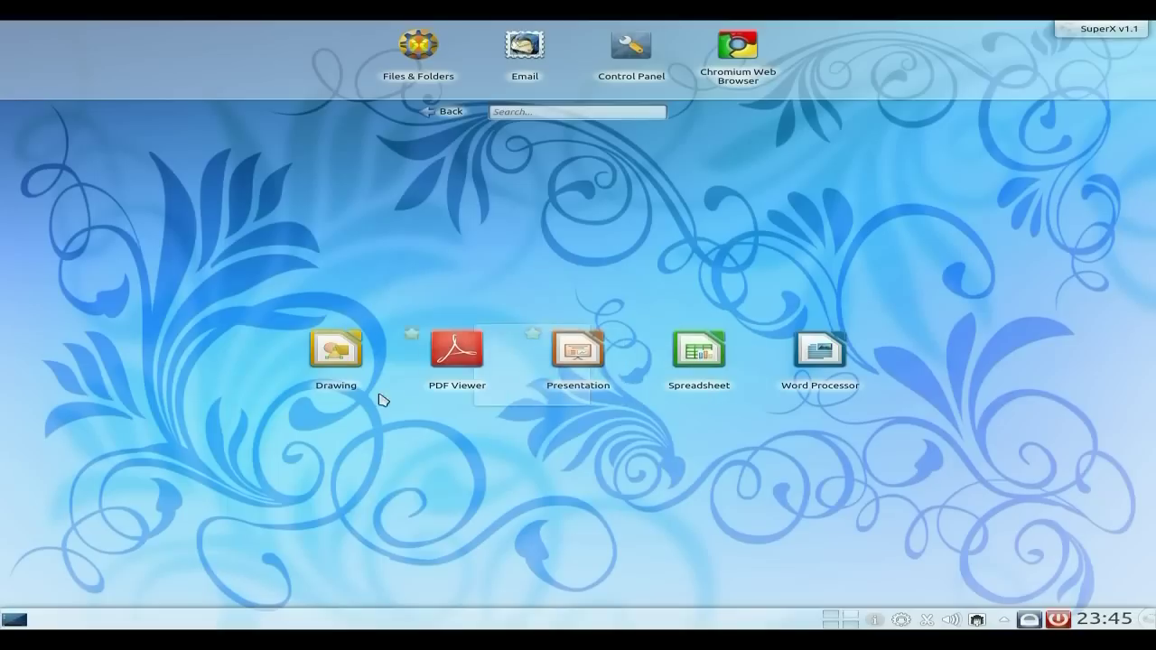
{"action": "key", "text": "BackSpace"}
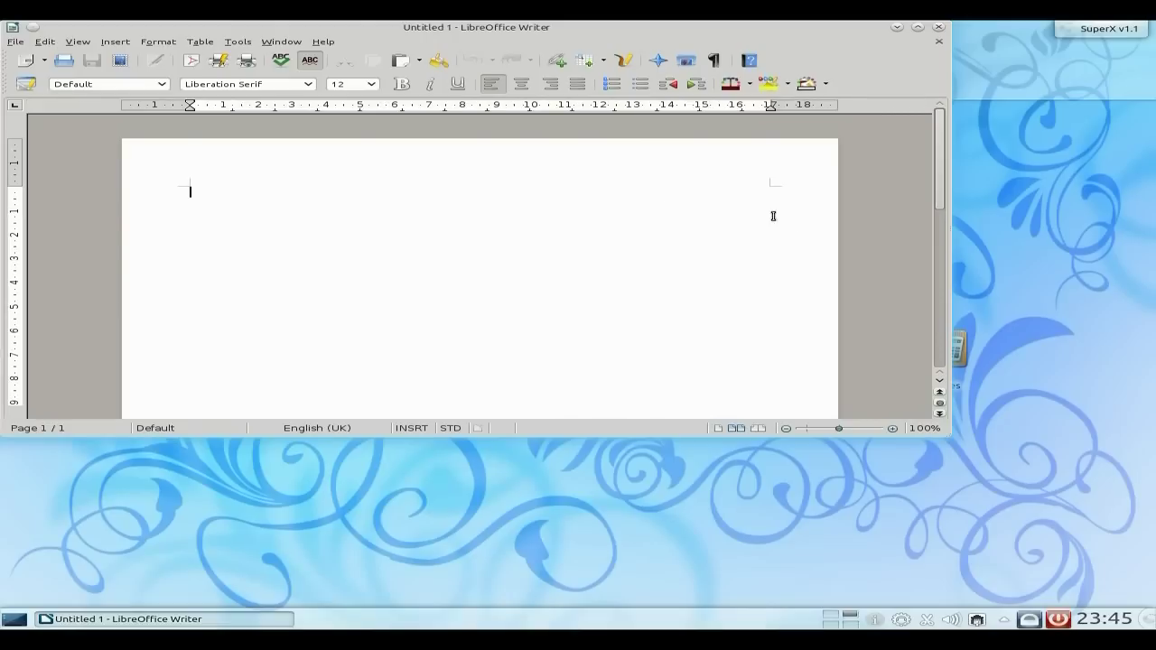
View the About LibreOffice information in the word processor, dismiss it, and close Writer
{"action": "left_click", "coordinate": [323, 42]}
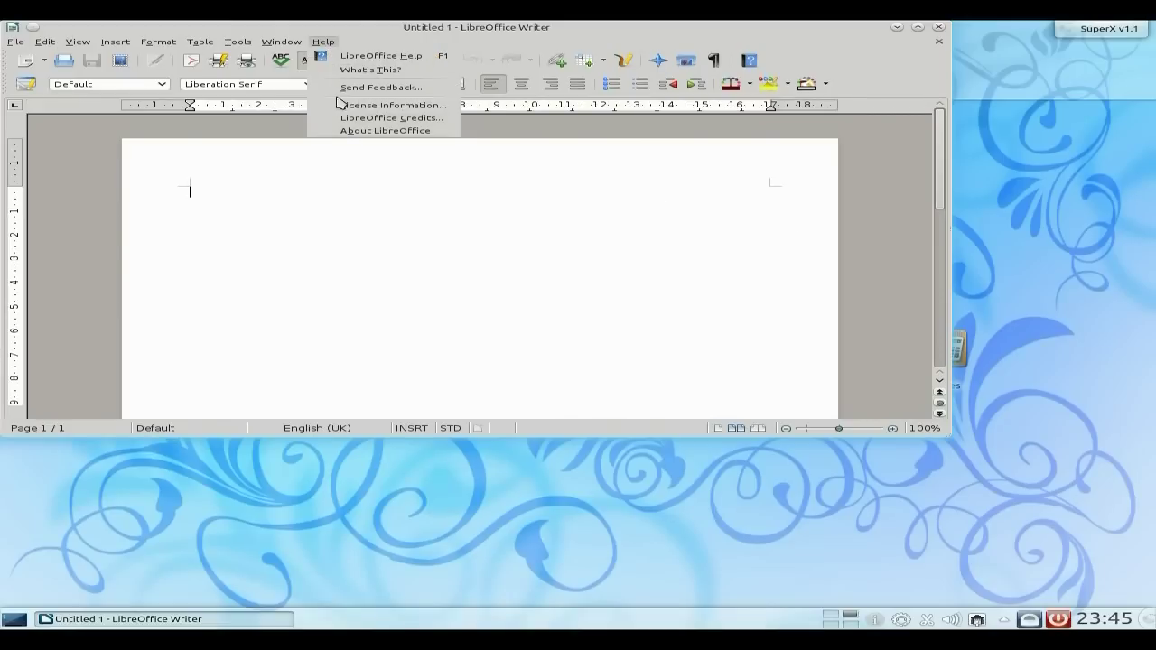
{"action": "left_click", "coordinate": [344, 132]}
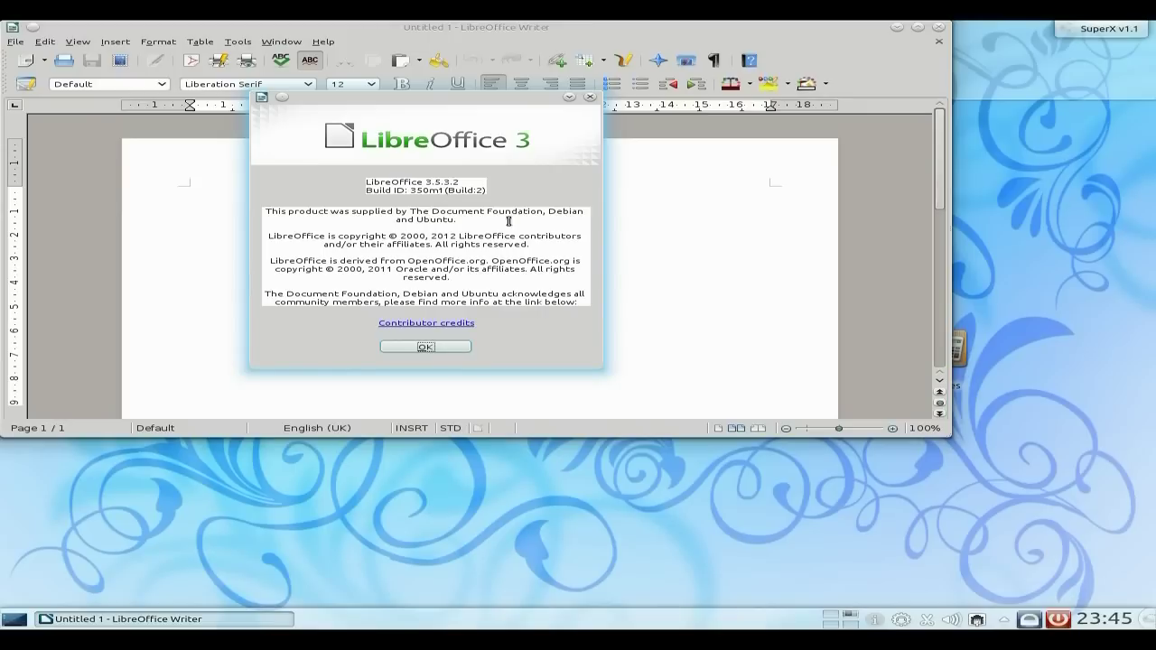
{"action": "left_click", "coordinate": [425, 348]}
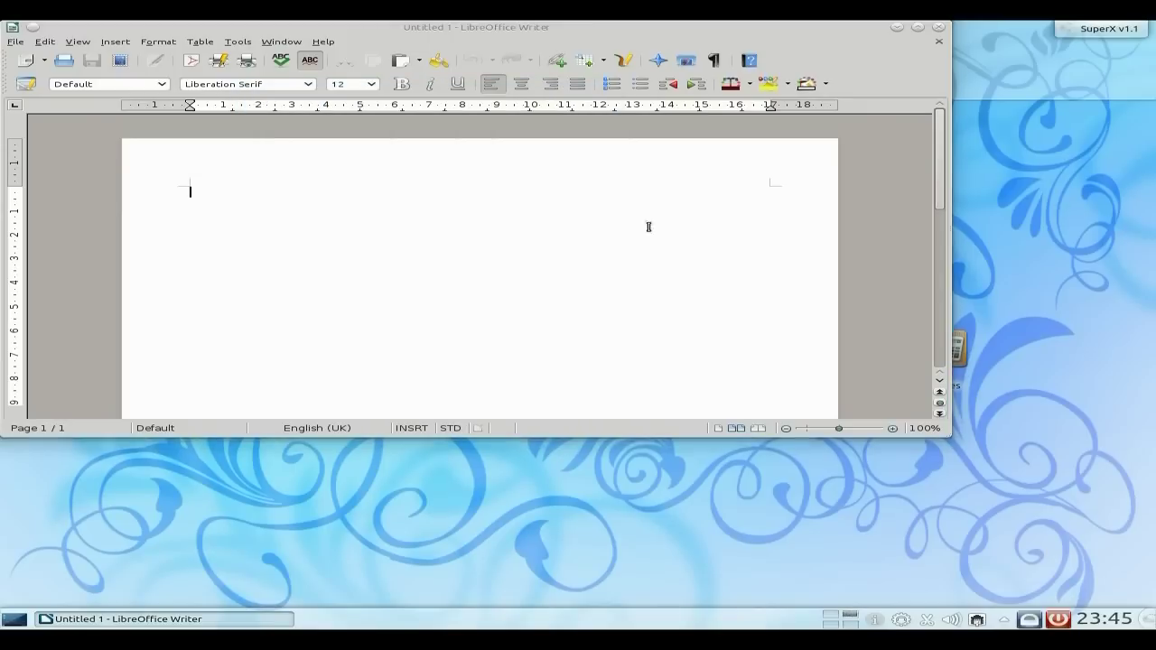
{"action": "left_click", "coordinate": [939, 28]}
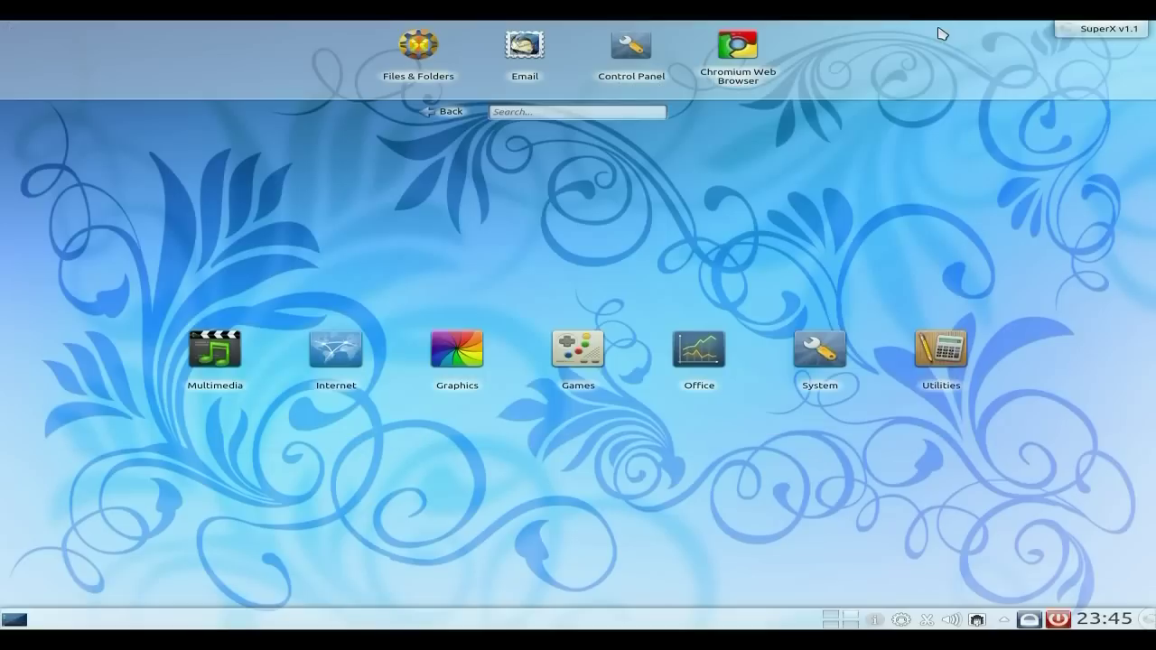
Open System Monitor from the System applications, look over the process table and System Load graphs, and close it
{"action": "left_click", "coordinate": [818, 361]}
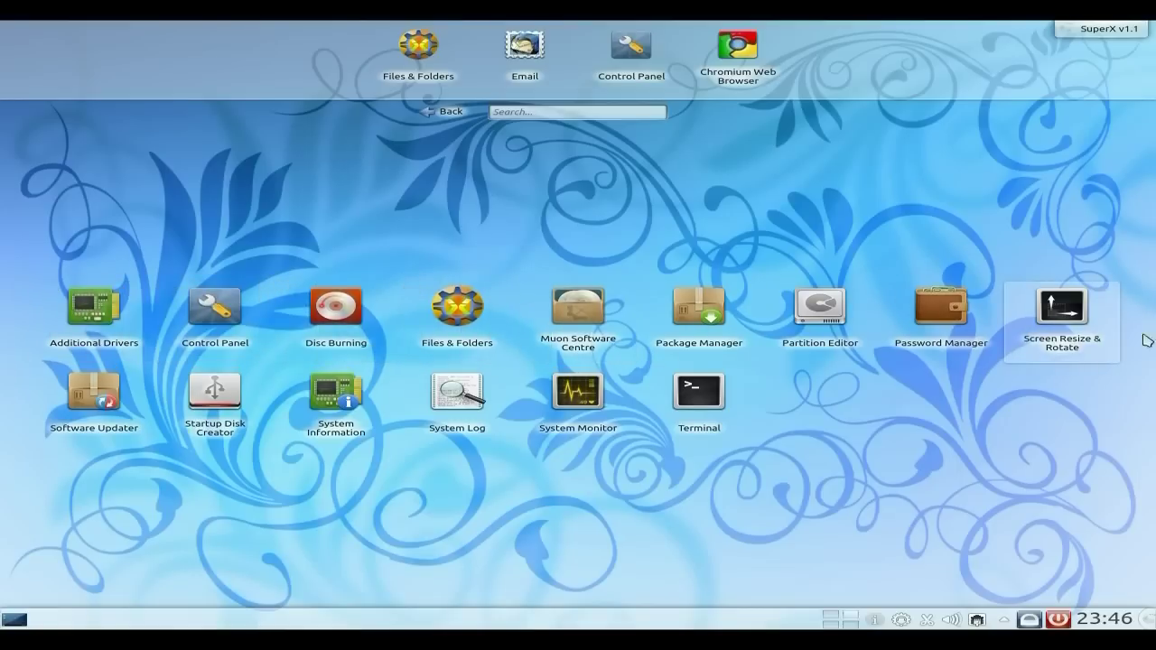
{"action": "left_click", "coordinate": [578, 393]}
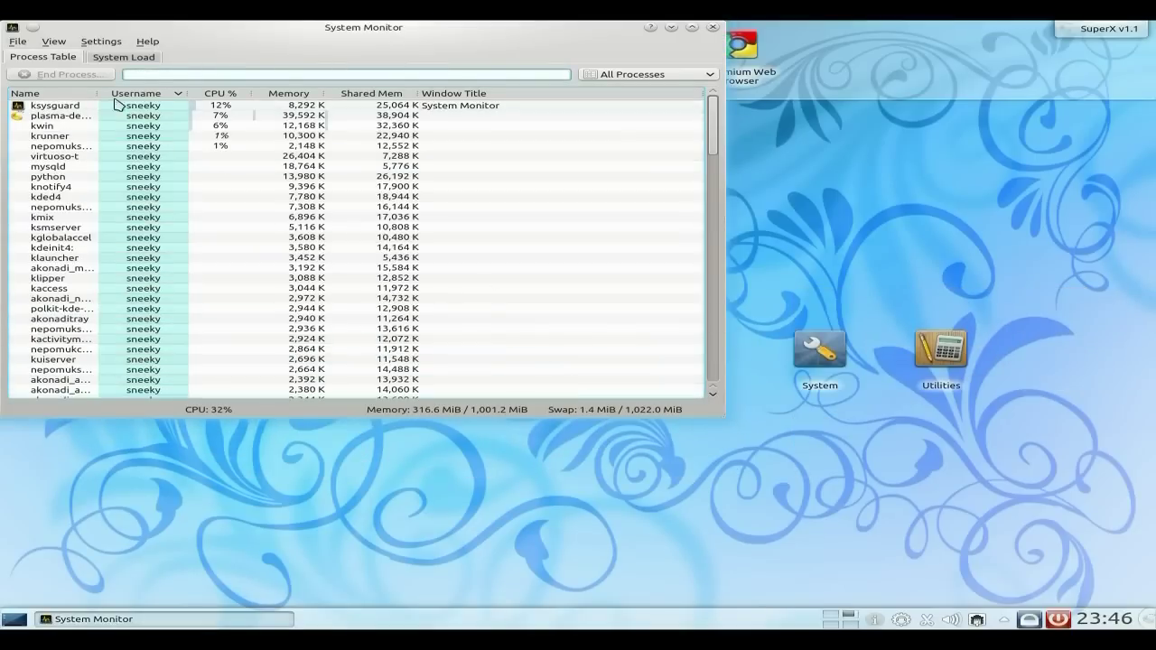
{"action": "left_click", "coordinate": [120, 58]}
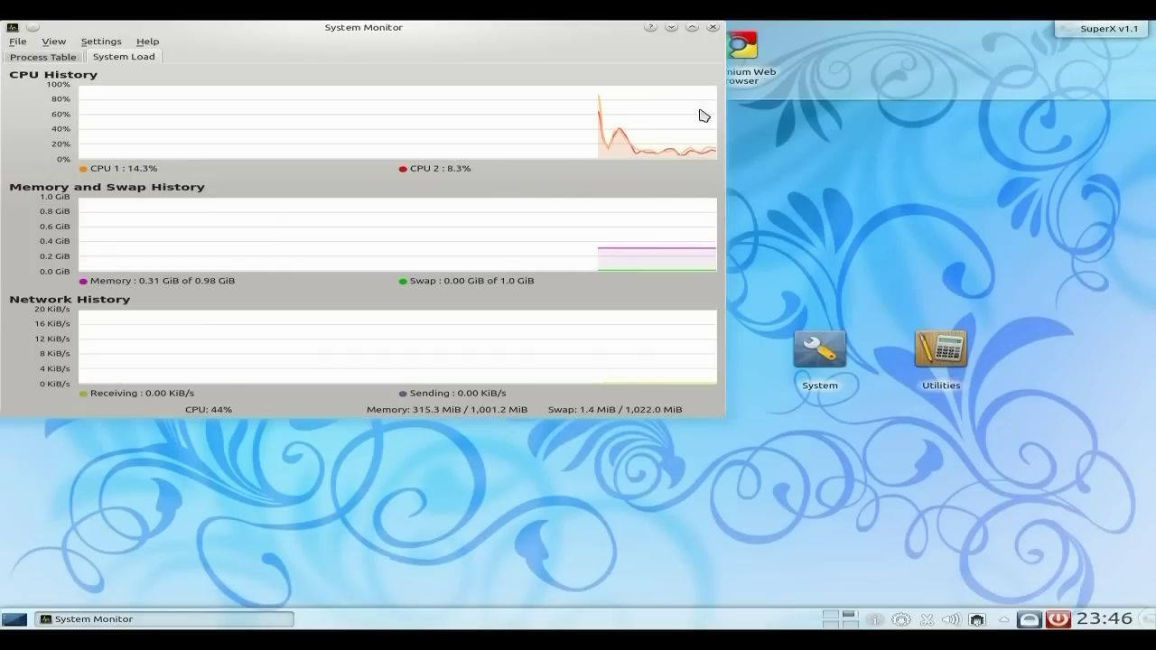
{"action": "left_click", "coordinate": [714, 29]}
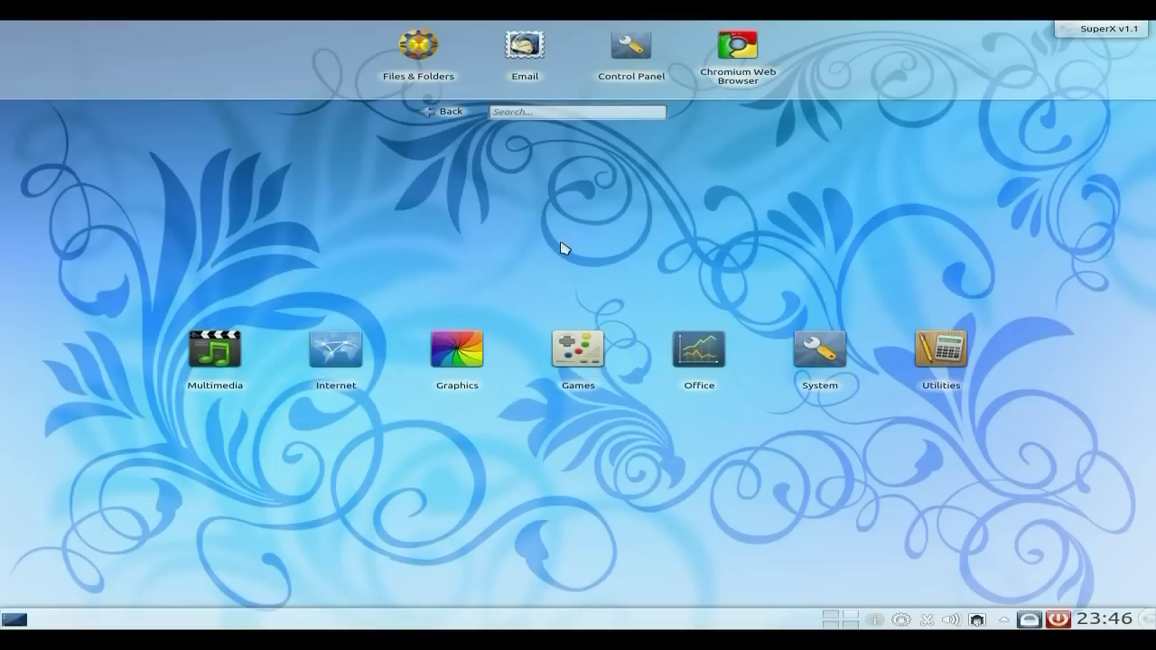
Open Muon Software Centre from the System applications, browse the Photography software under Graphics, and return to the Graphics subcategories
{"action": "left_click", "coordinate": [820, 354]}
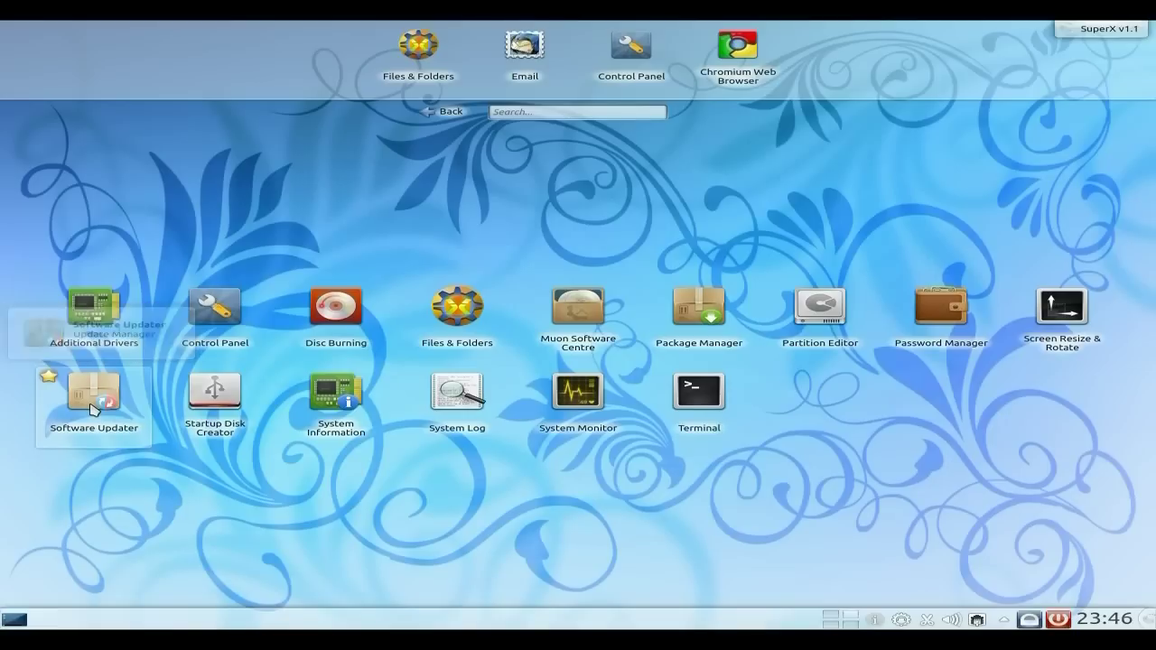
{"action": "left_click", "coordinate": [579, 314]}
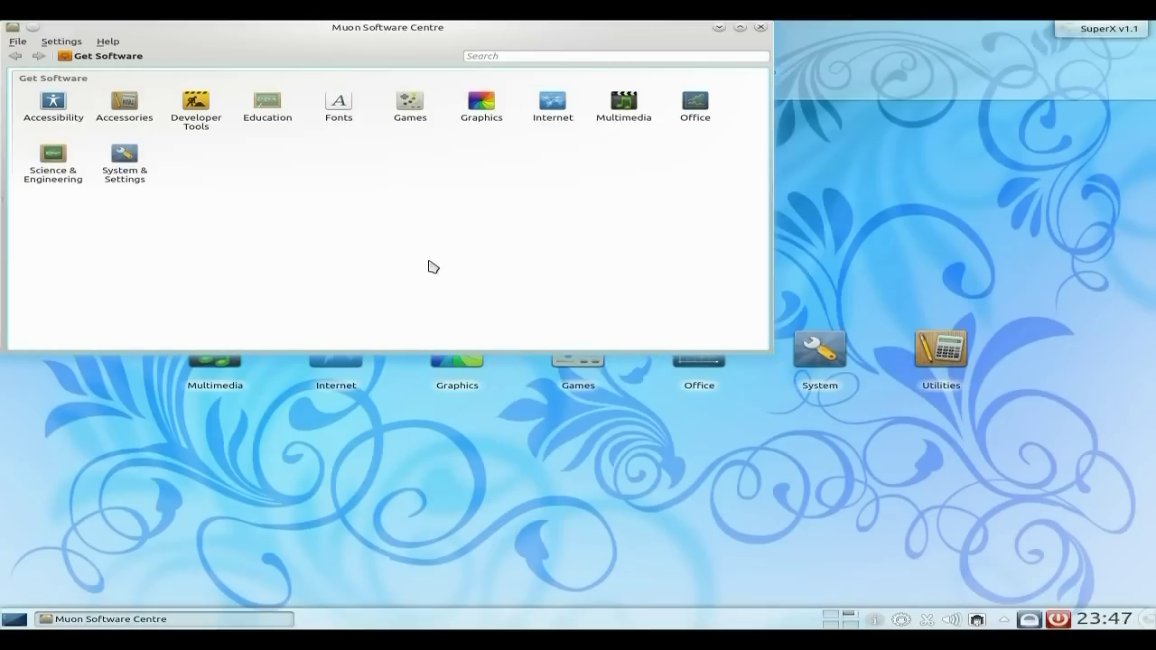
{"action": "left_click", "coordinate": [481, 106]}
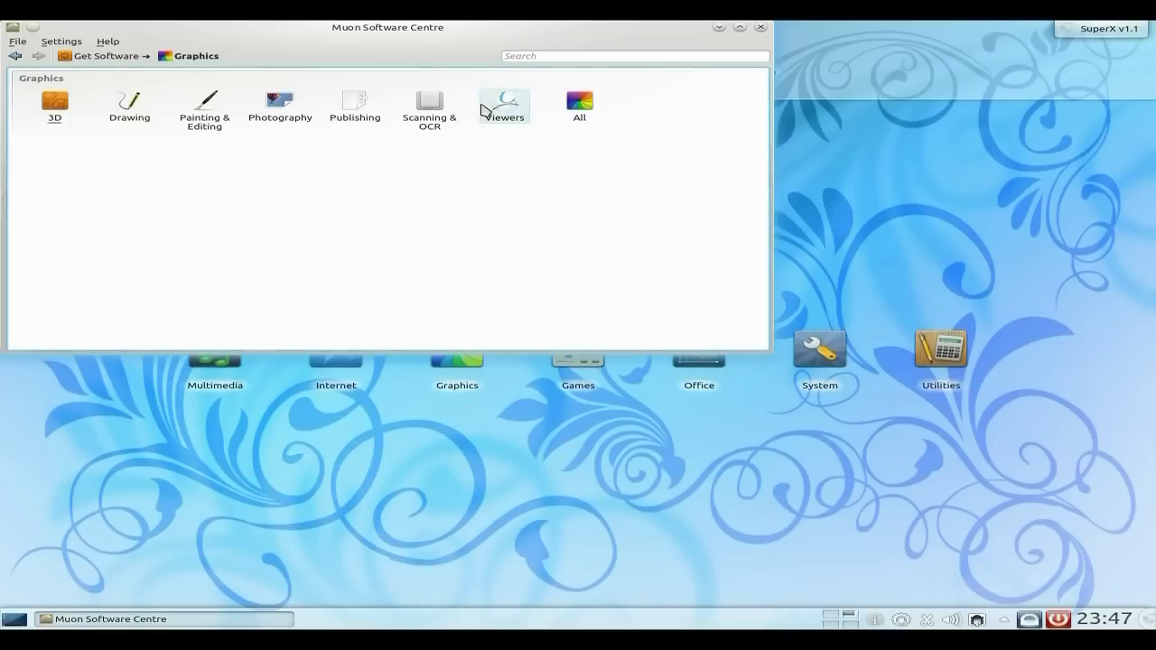
{"action": "left_click", "coordinate": [281, 103]}
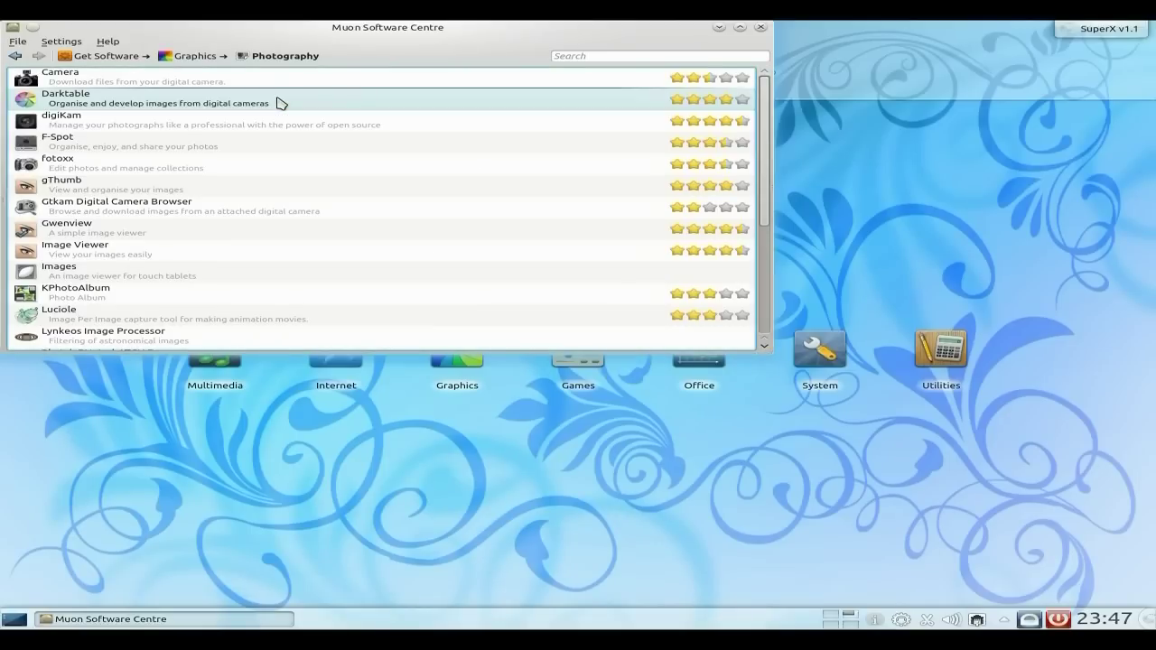
{"action": "left_click", "coordinate": [15, 56]}
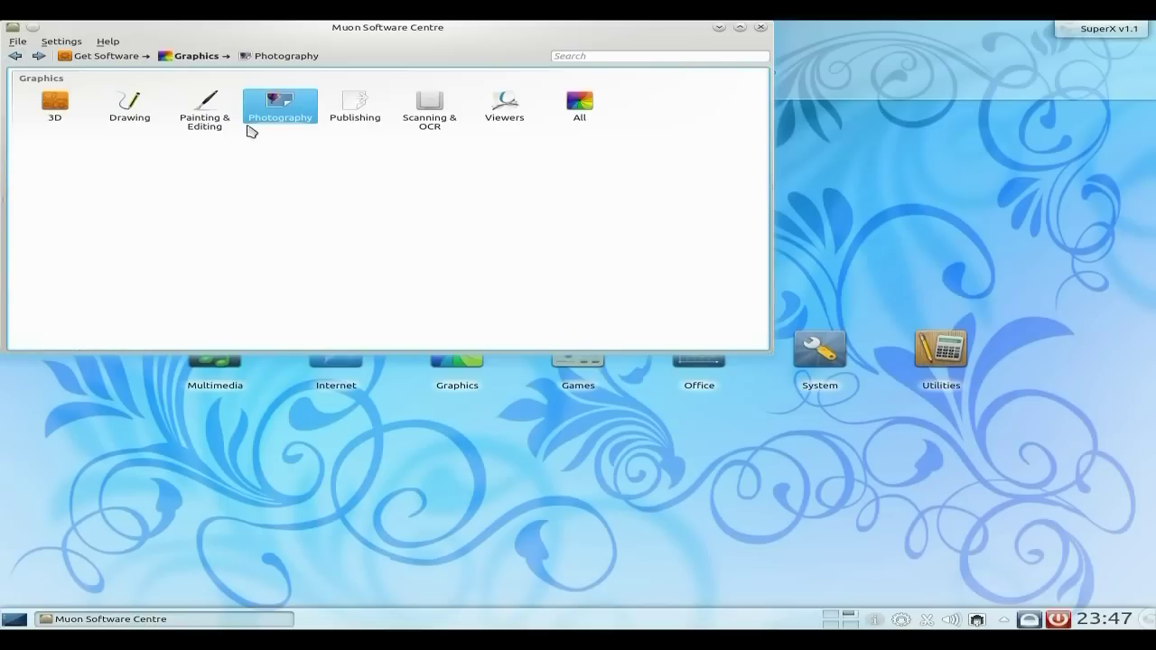
Install Scribus from the Publishing subcategory, authorising it with the account password, and close the software centre
{"action": "left_click", "coordinate": [374, 114]}
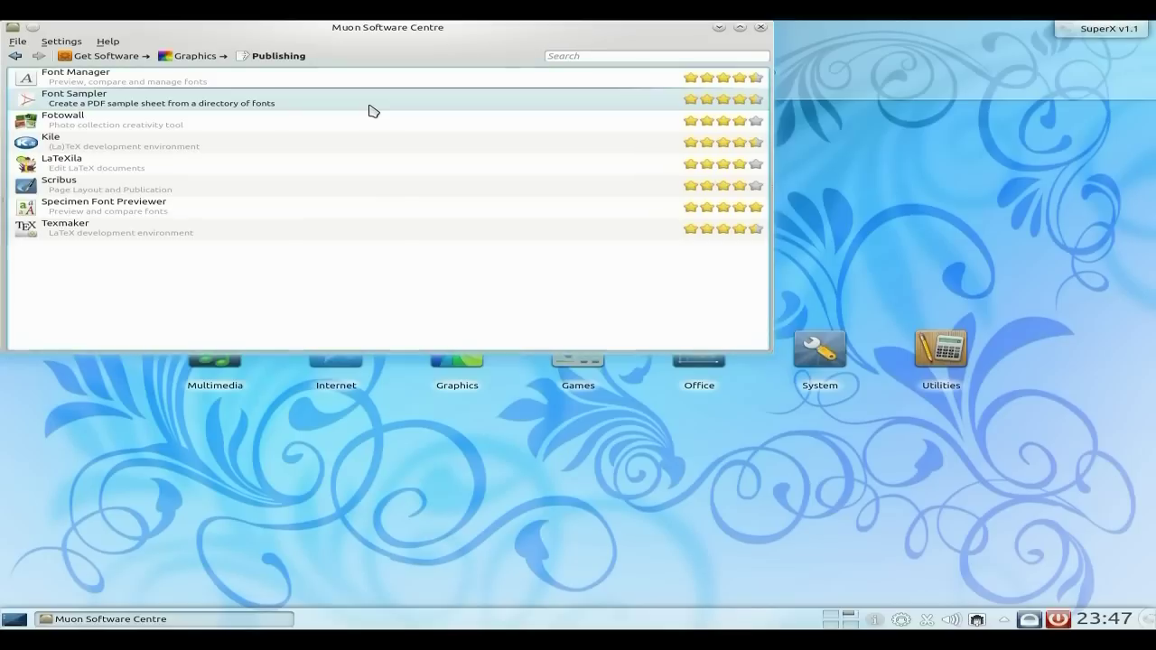
{"action": "left_click", "coordinate": [197, 189]}
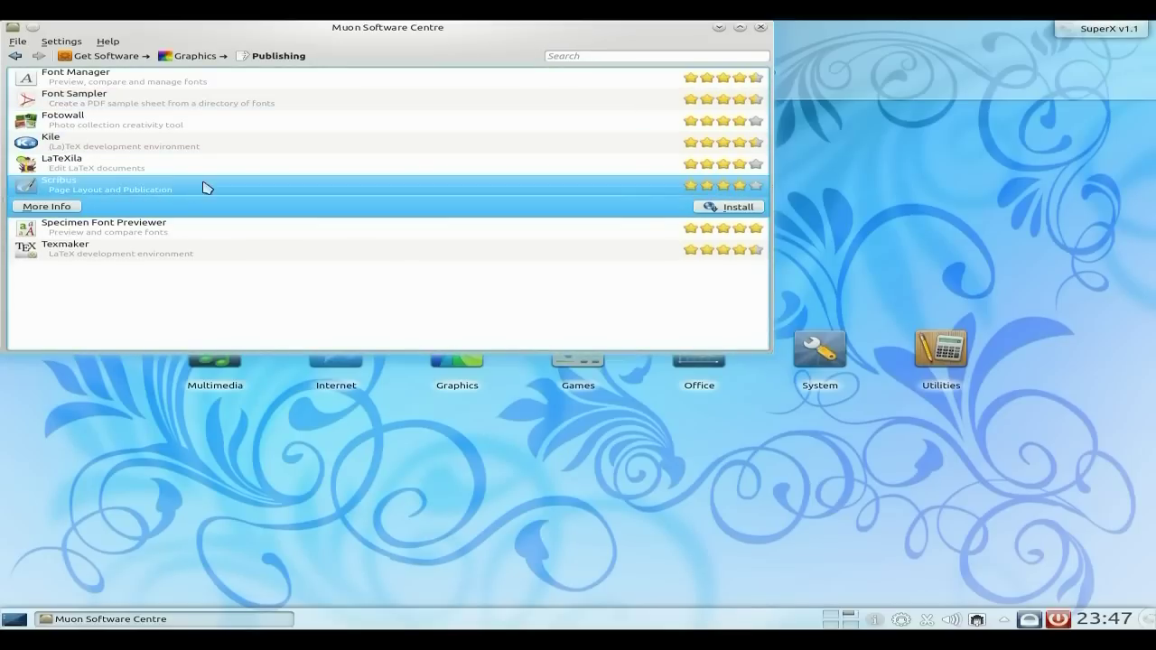
{"action": "left_click", "coordinate": [734, 208]}
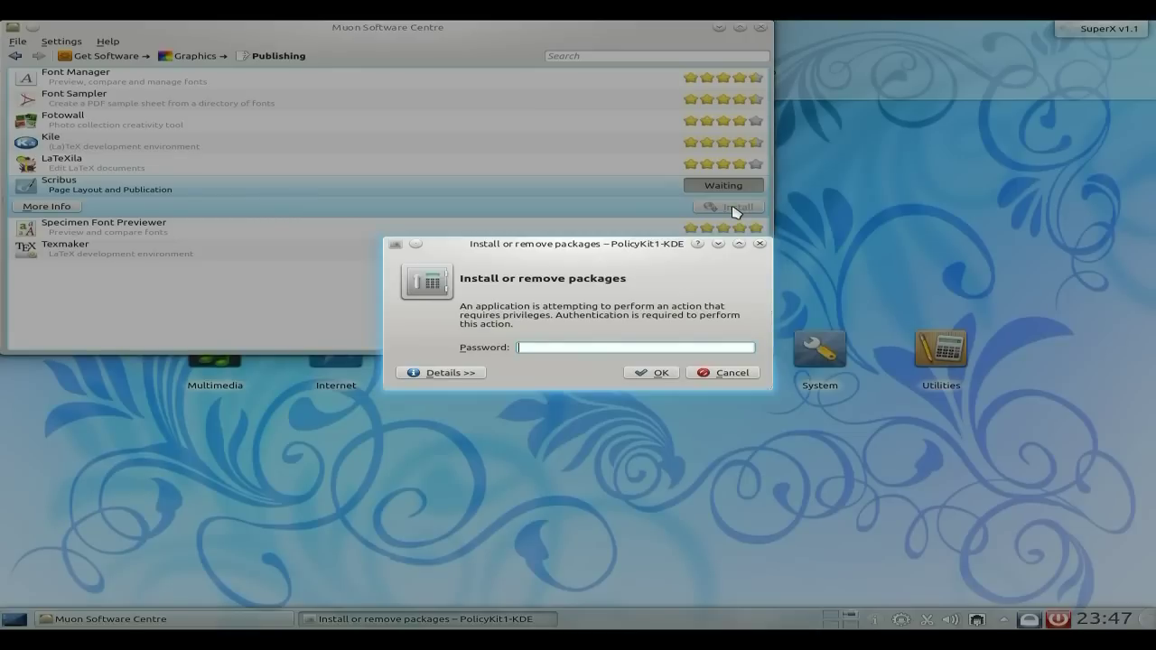
{"action": "type", "text": "*"}
{"action": "key", "text": "Return"}
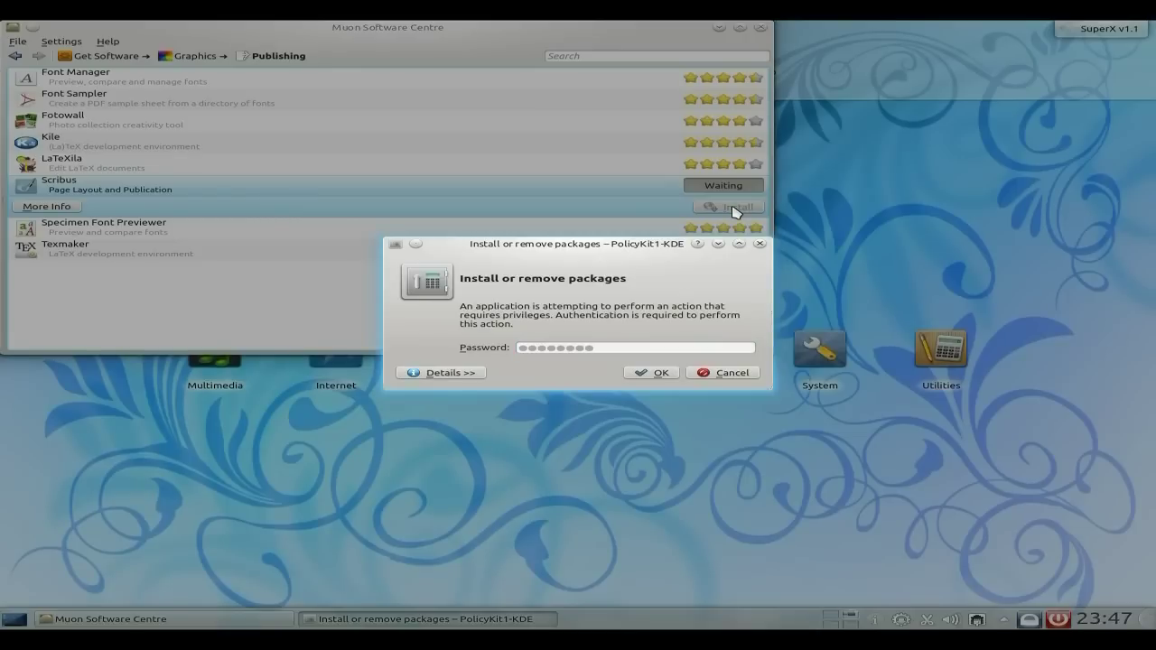
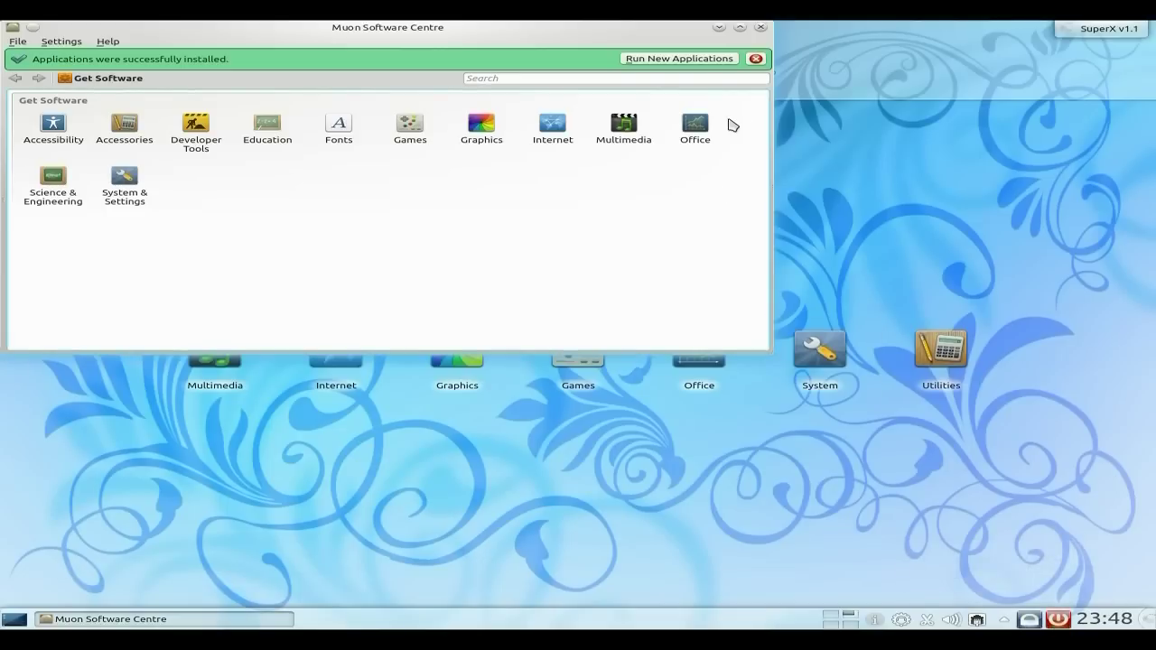
{"action": "left_click", "coordinate": [761, 27]}
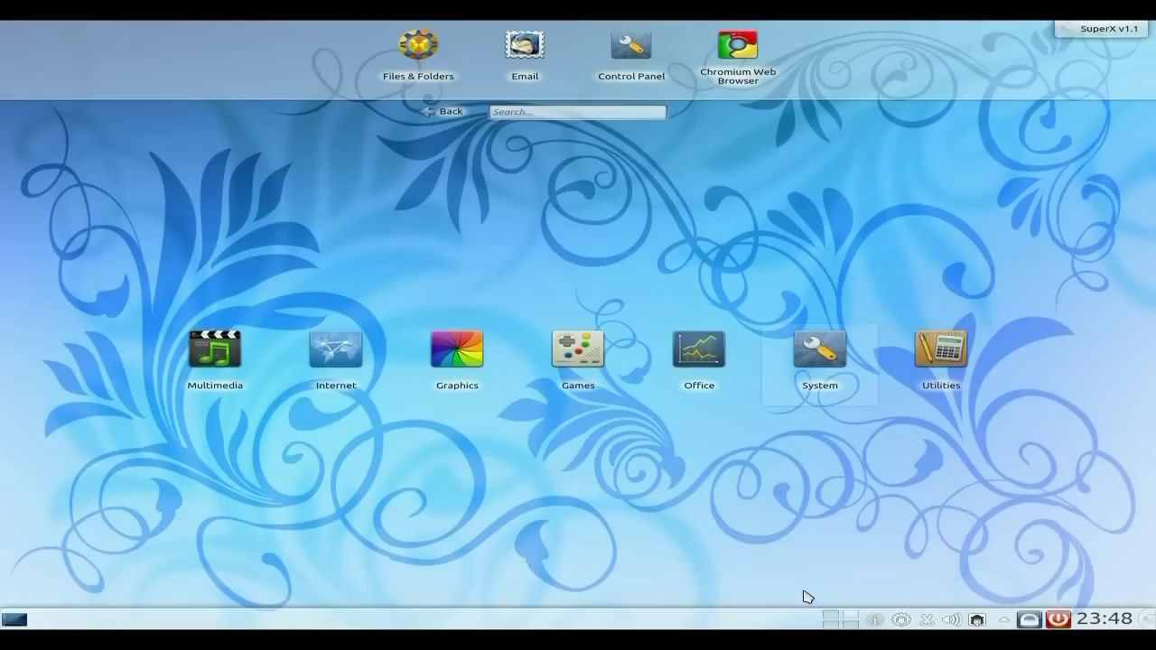
Look for Scribus among the Office applications, and launch it from the Graphics applications
{"action": "left_click", "coordinate": [702, 359]}
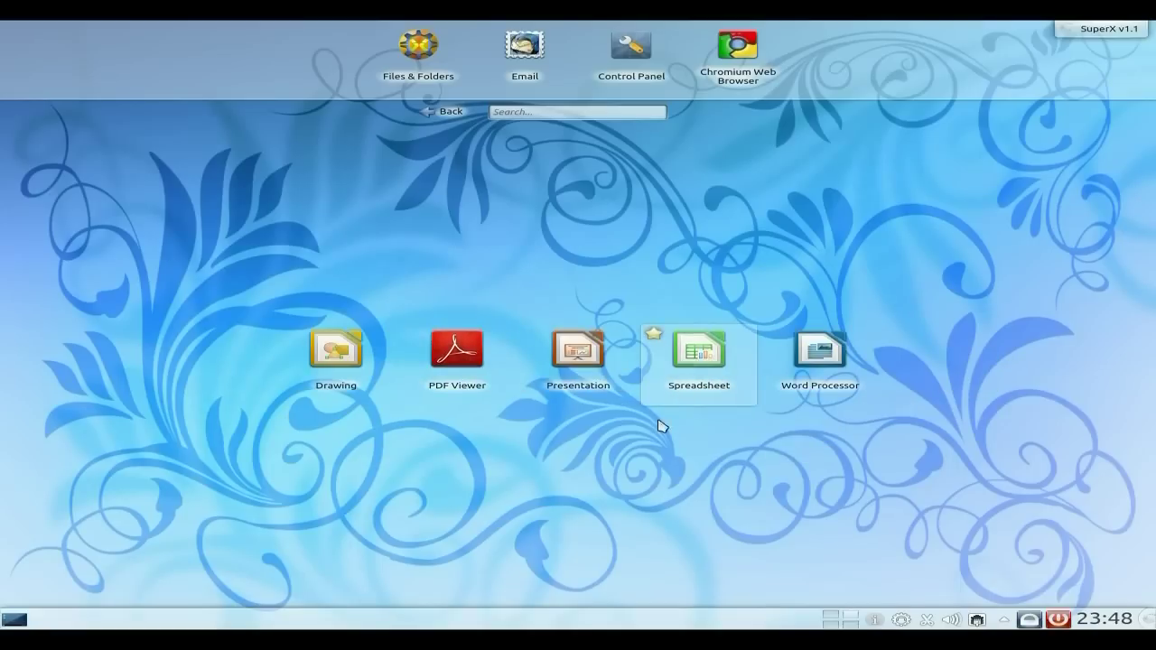
{"action": "left_click", "coordinate": [451, 113]}
{"action": "left_click", "coordinate": [456, 357]}
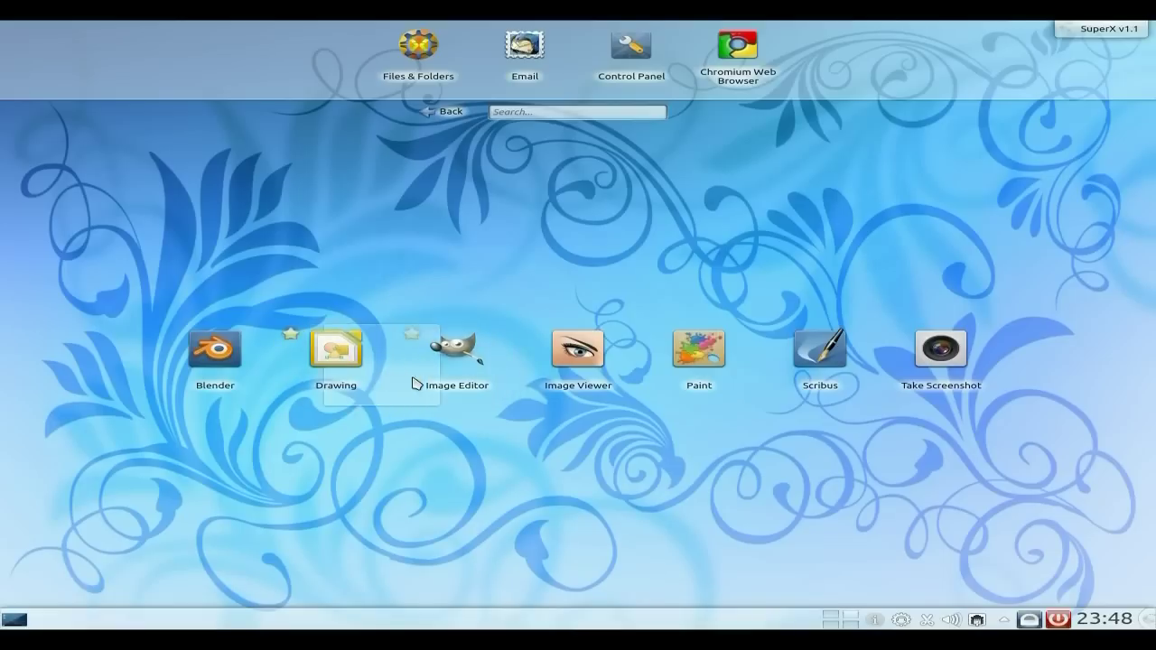
{"action": "left_click", "coordinate": [816, 354]}
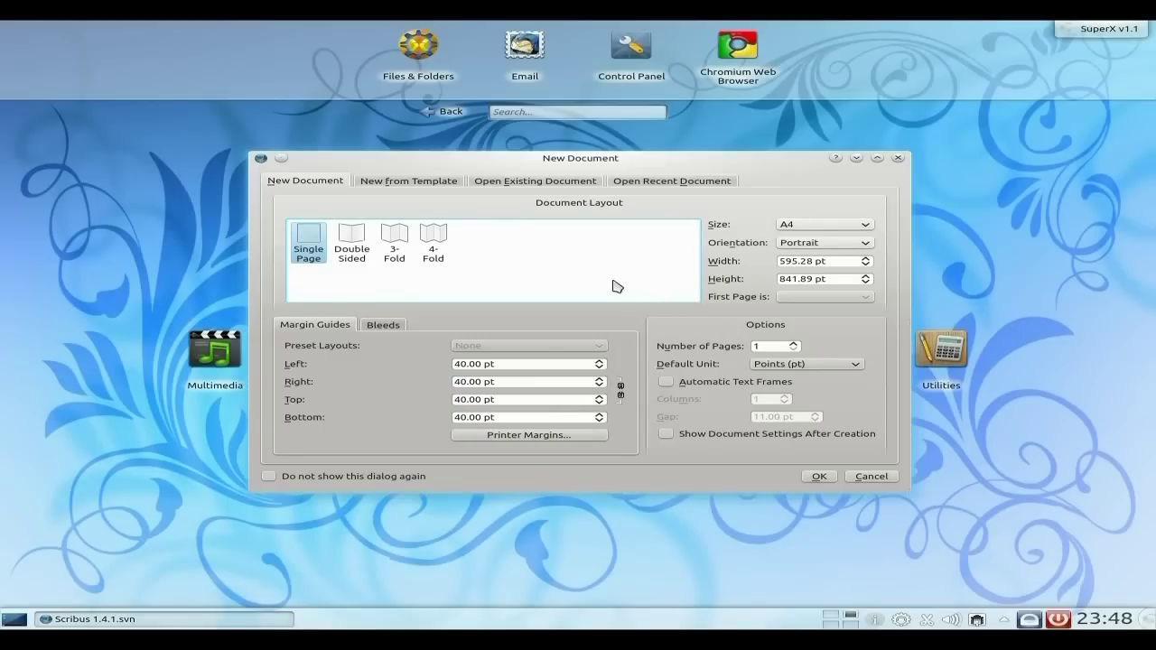
Create a single-page A4 portrait document in Scribus, view it in a maximised window, and close the program
{"action": "left_click", "coordinate": [819, 477]}
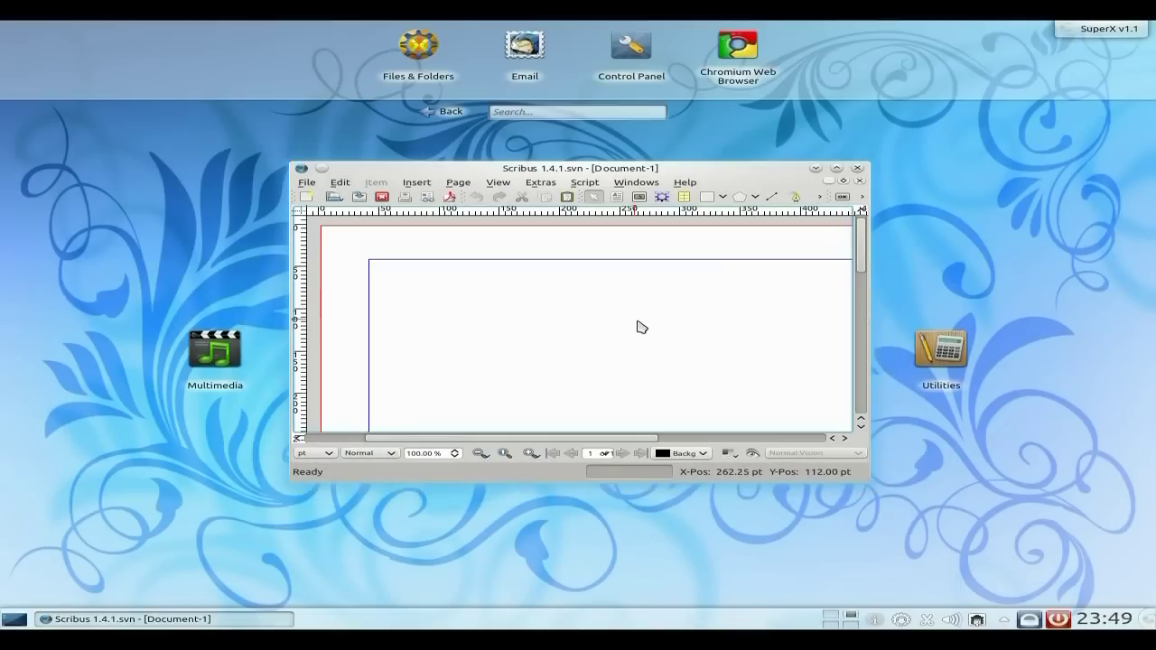
{"action": "left_click", "coordinate": [837, 168]}
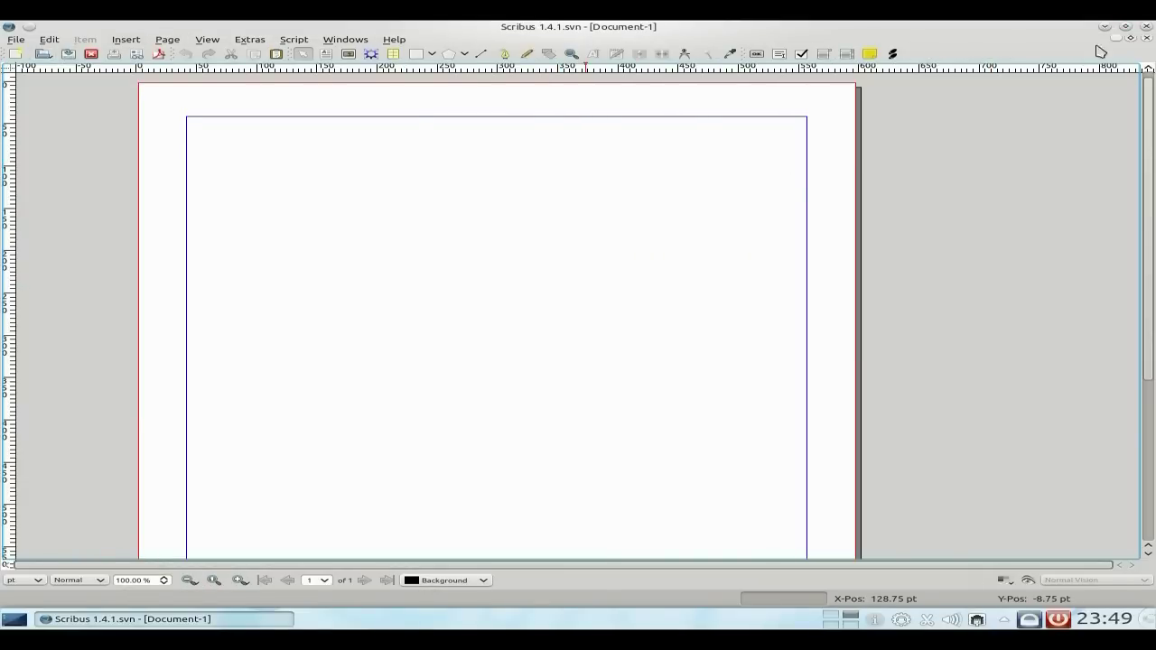
{"action": "left_click", "coordinate": [1144, 31]}
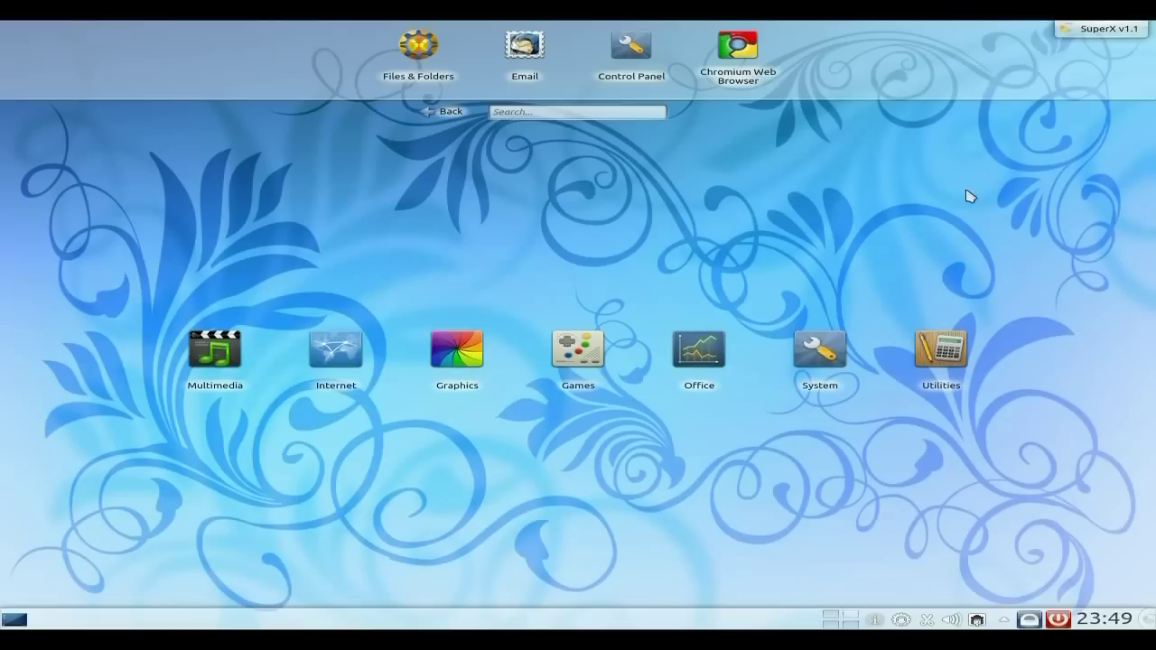
Look over the Utilities applications, return to the category overview, and view the options in the SuperX v1.1 desktop menu
{"action": "left_click", "coordinate": [942, 354]}
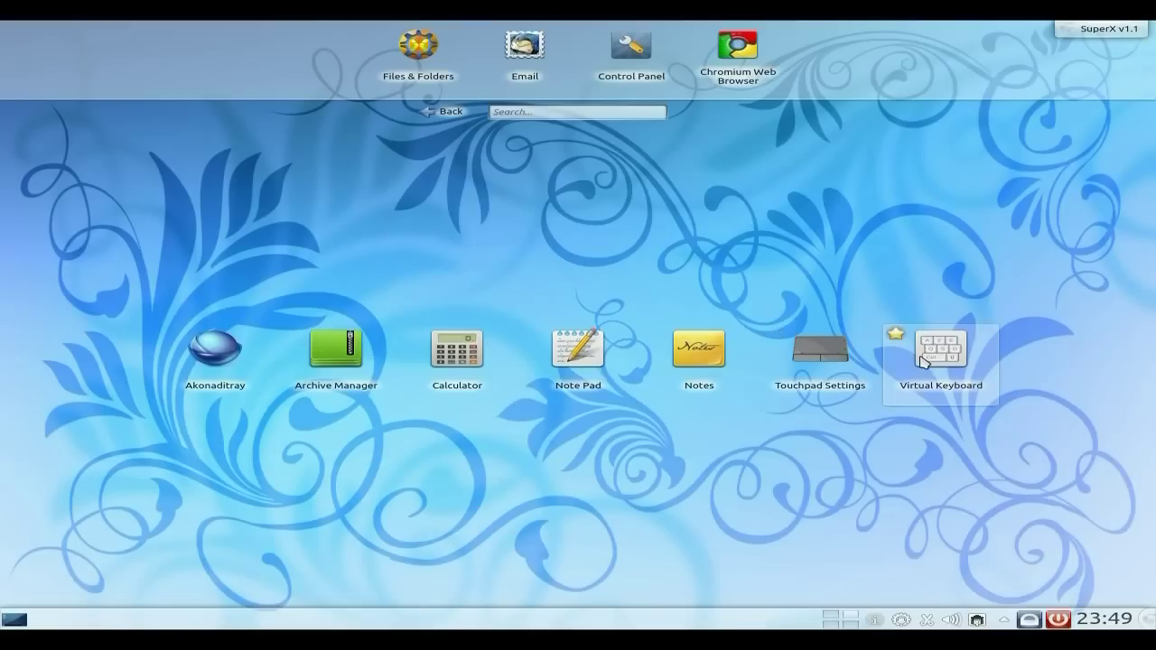
{"action": "left_click", "coordinate": [450, 112]}
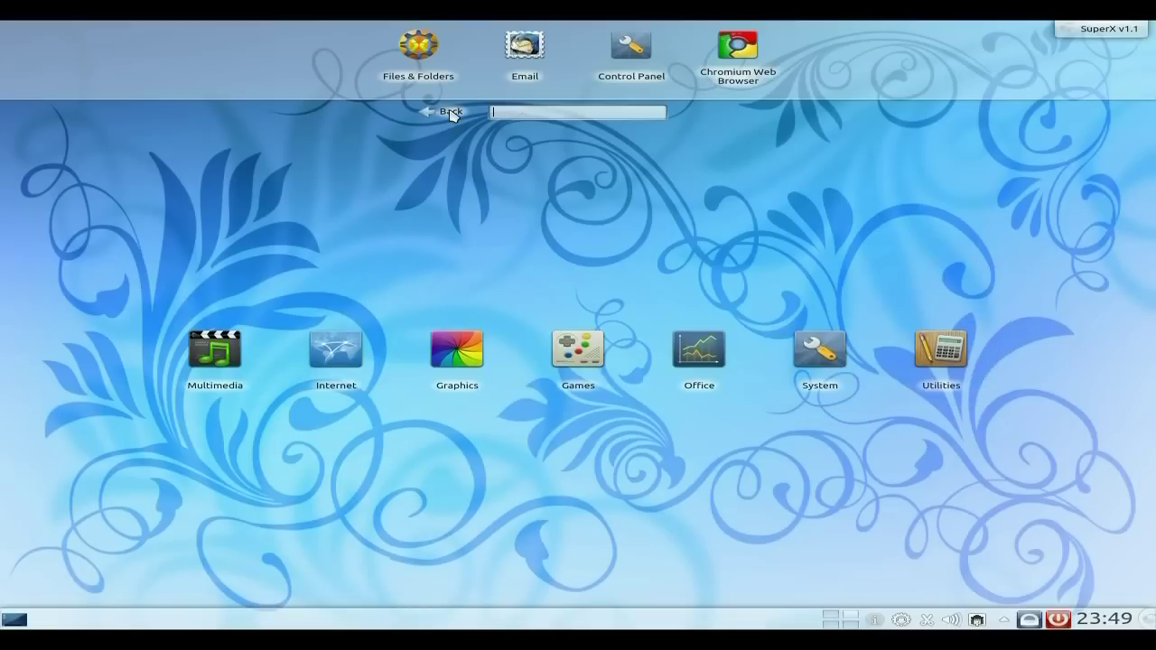
{"action": "left_click", "coordinate": [1088, 31]}
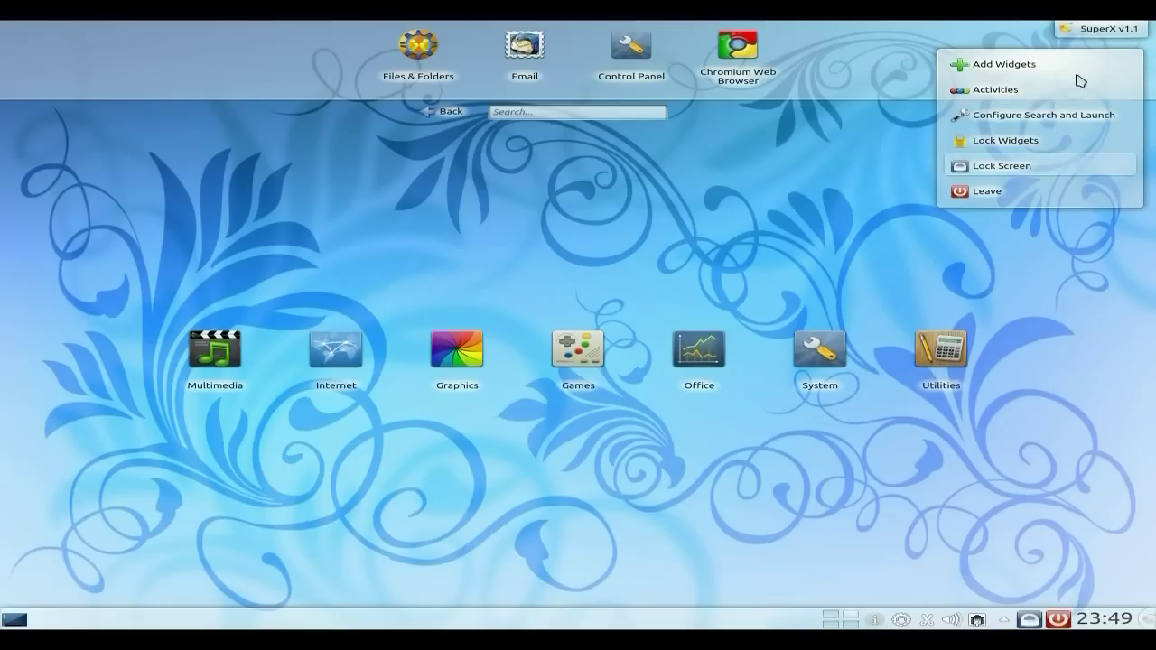
{"action": "left_click", "coordinate": [1110, 35]}
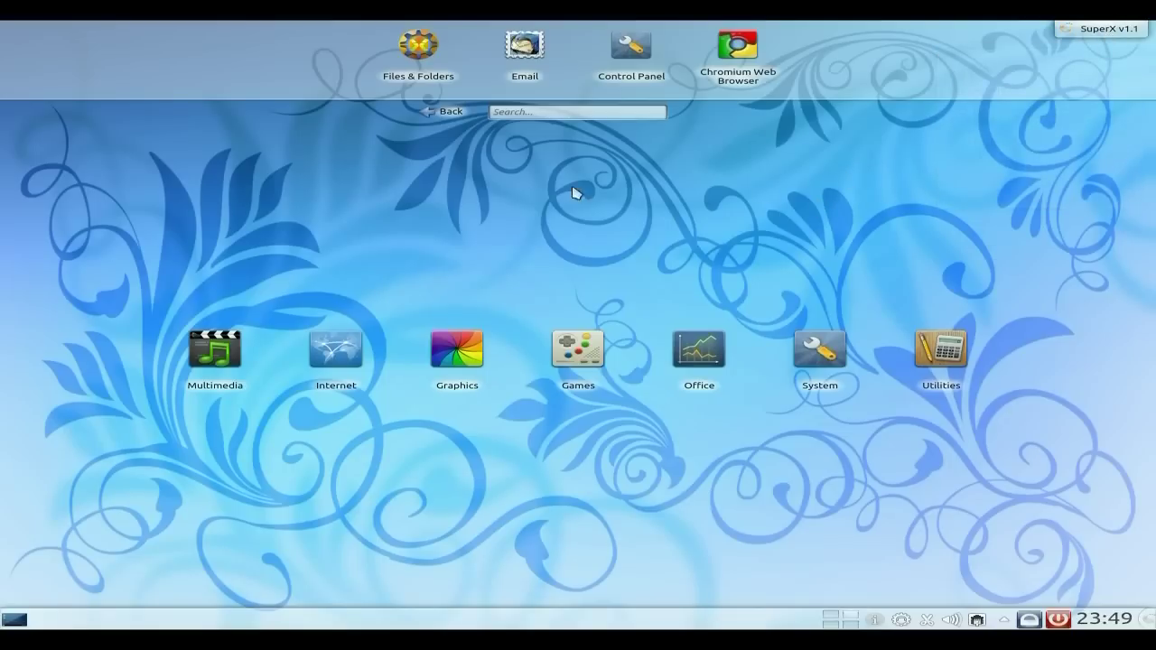